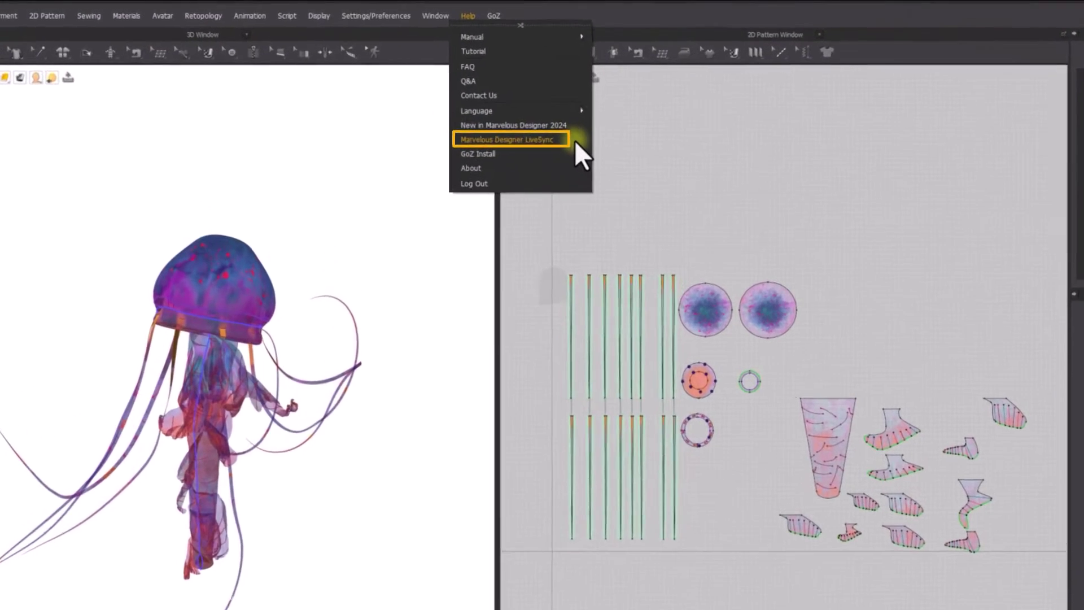
Step: Open the Marvelous Designer LiveSync help page in the browser
click(577, 145)
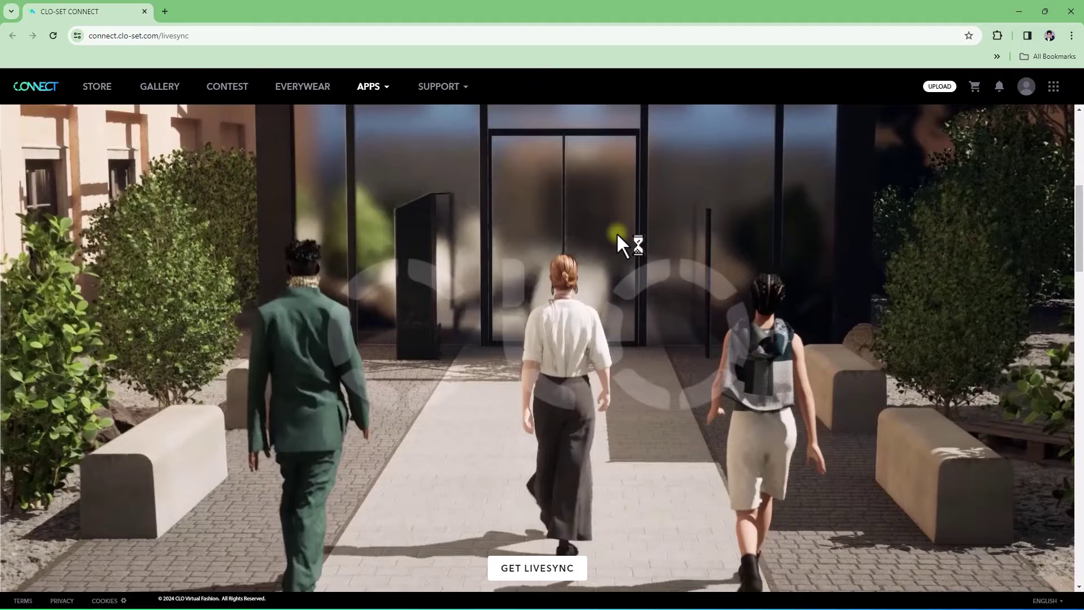
Step: Download the LiveSync for MD 2024.0.107 package from the CLO-SET Connect LiveSync page
scroll(616, 232, down, 5)
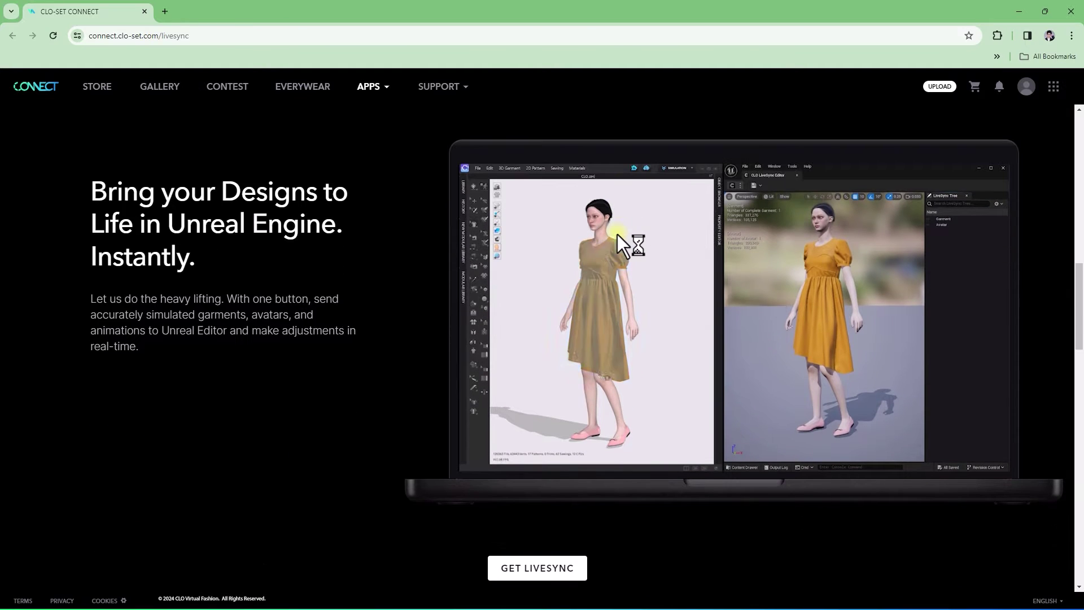
scroll(618, 235, down, 3)
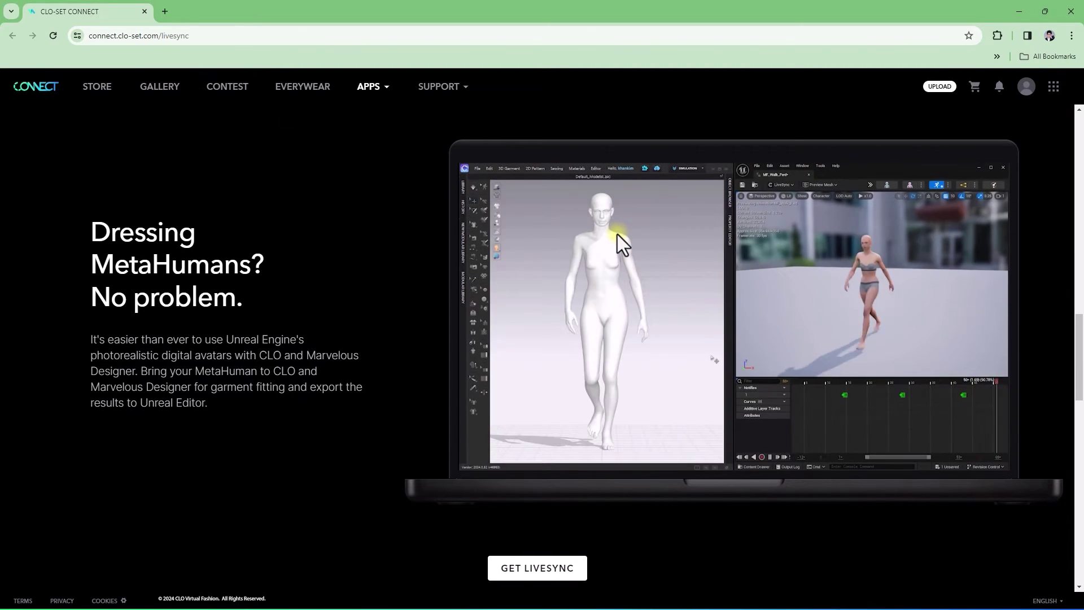
scroll(617, 235, down, 3)
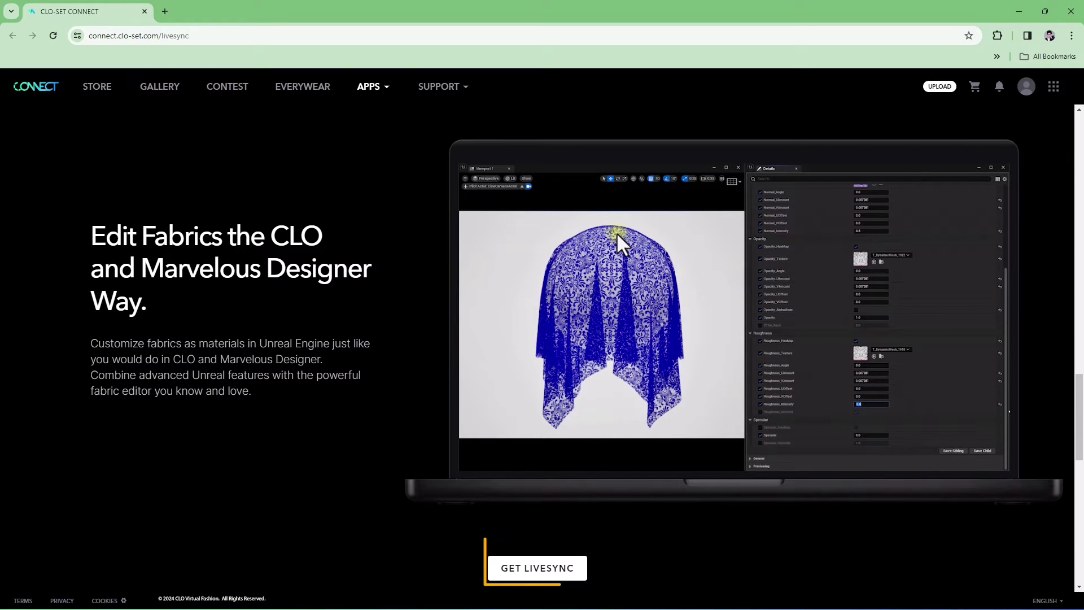
click(585, 567)
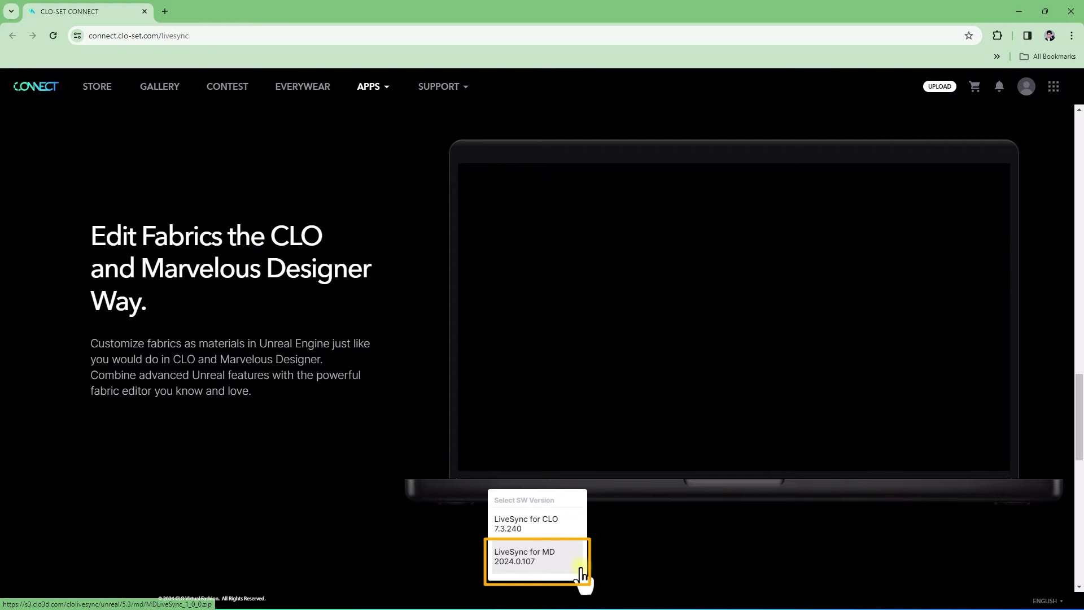
click(581, 573)
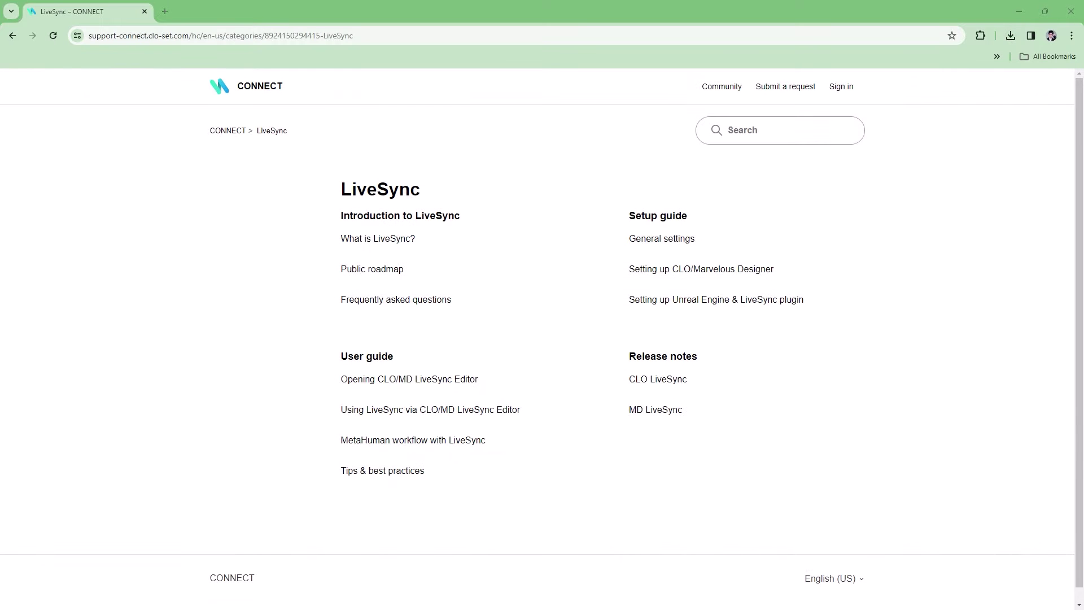
Step: Open the Unreal LiveSync setup guide and install Substance 3D for Unreal Engine into engine 5.3
click(744, 300)
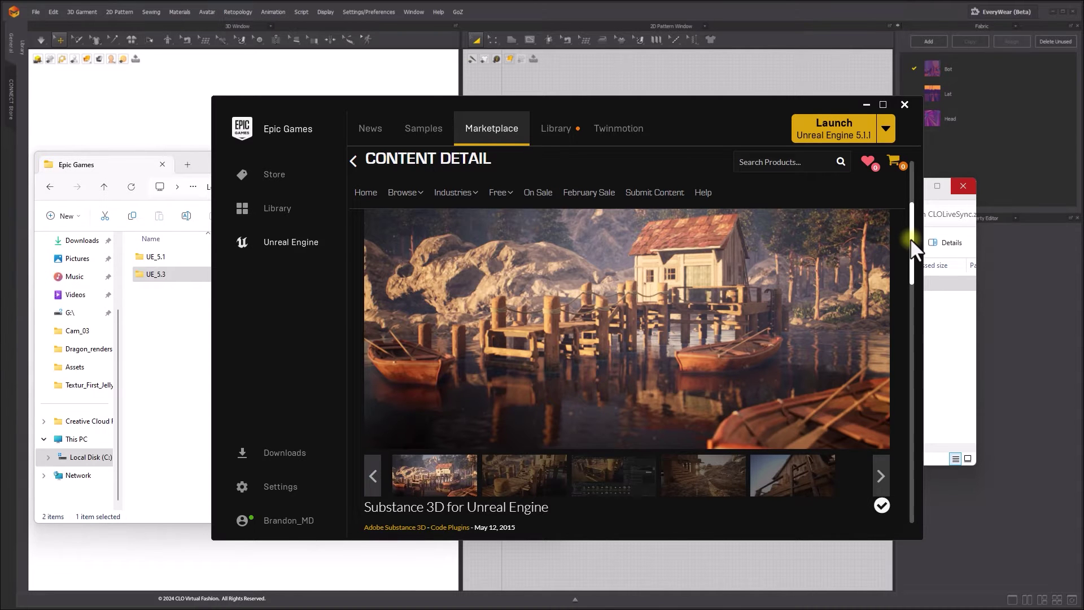
scroll(910, 242, down, 3)
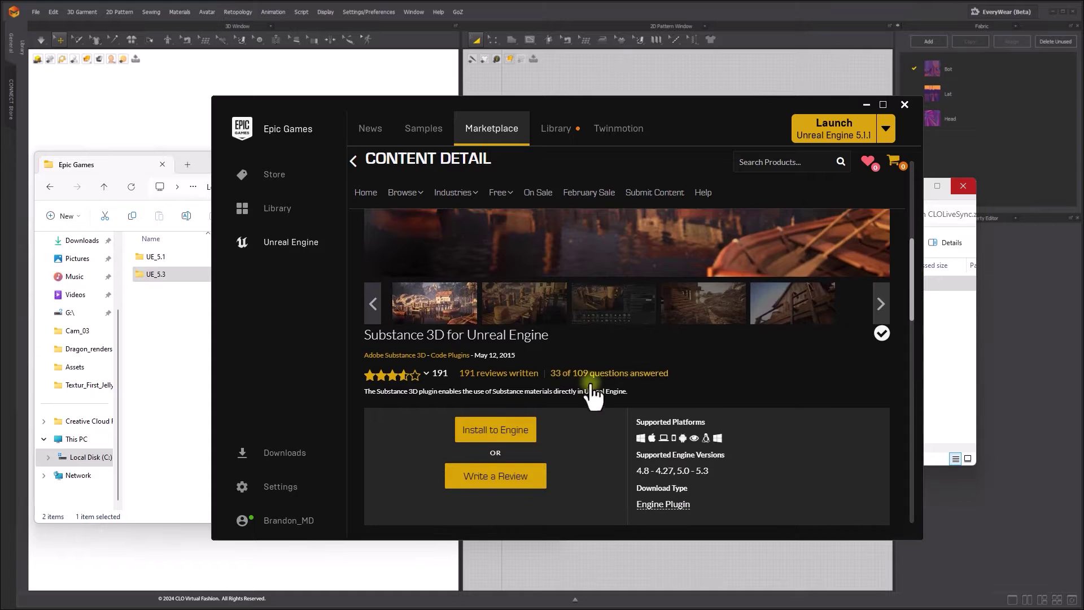
click(521, 432)
click(522, 327)
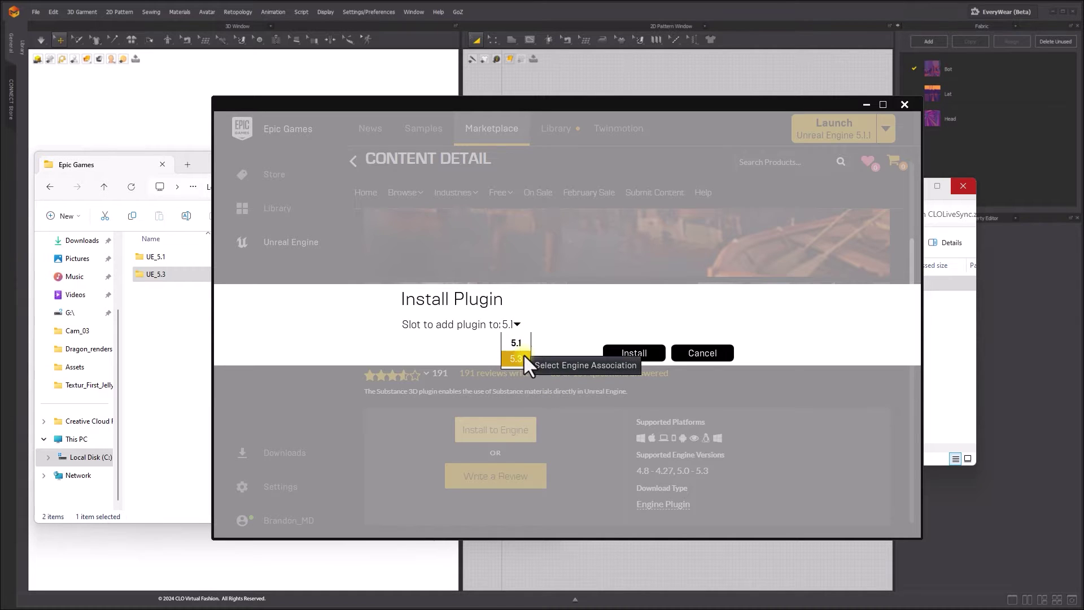
click(525, 358)
click(622, 351)
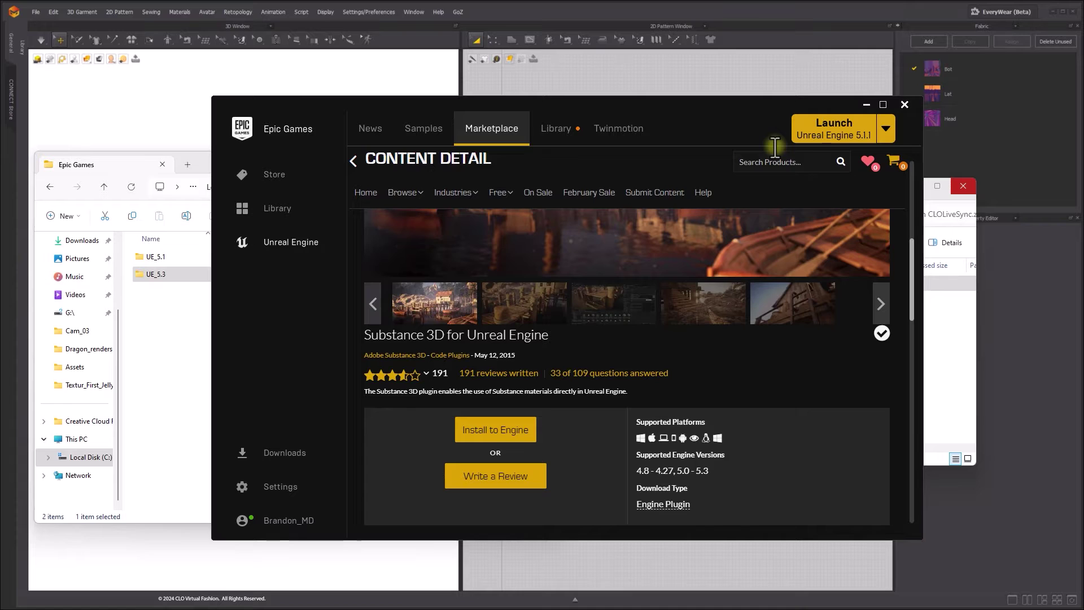
Step: Copy the CLOLiveSync folder into UE_5.3\Engine\Plugins\Marketplace next to Substance
click(866, 105)
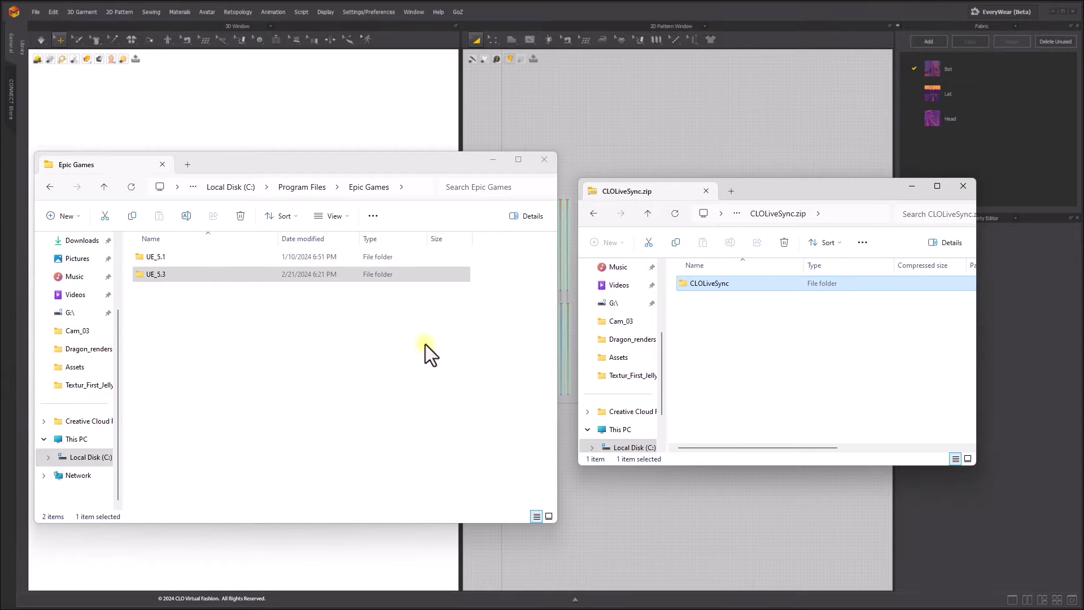
click(409, 350)
double_click(191, 277)
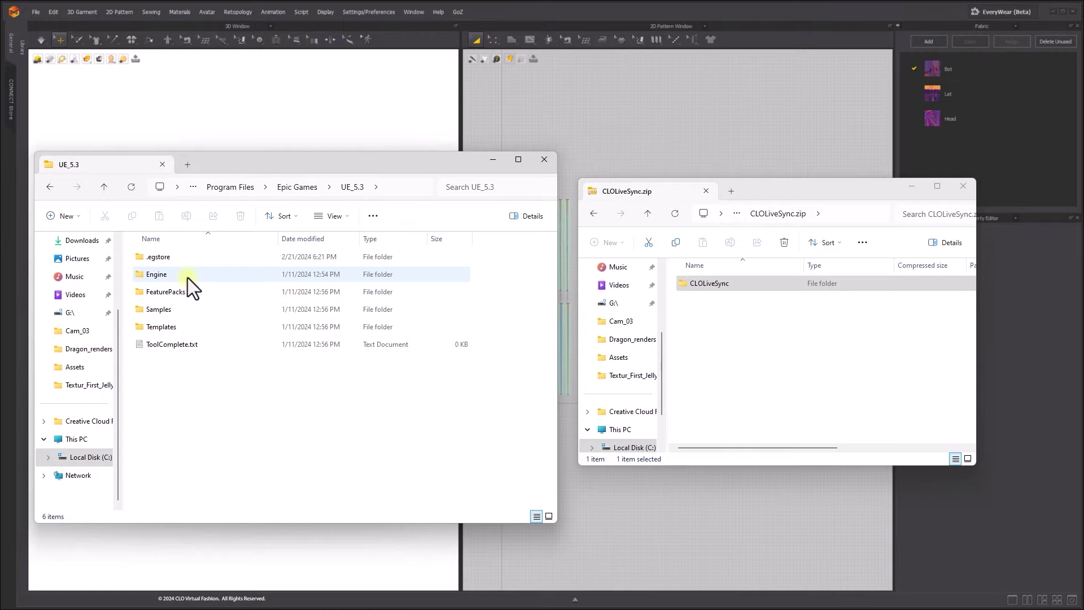
double_click(188, 277)
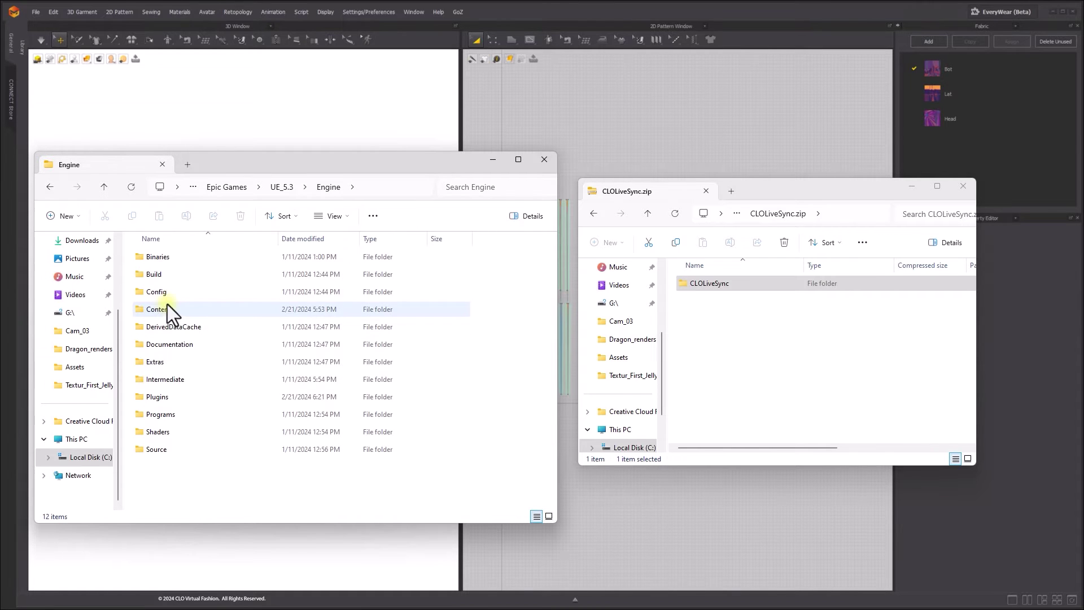
click(175, 397)
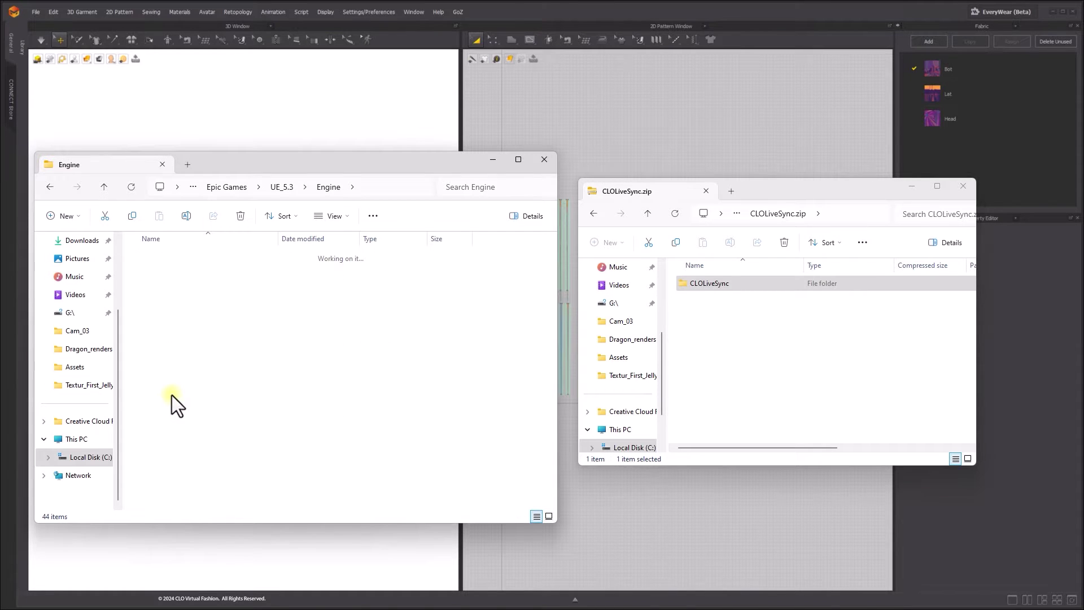
click(180, 377)
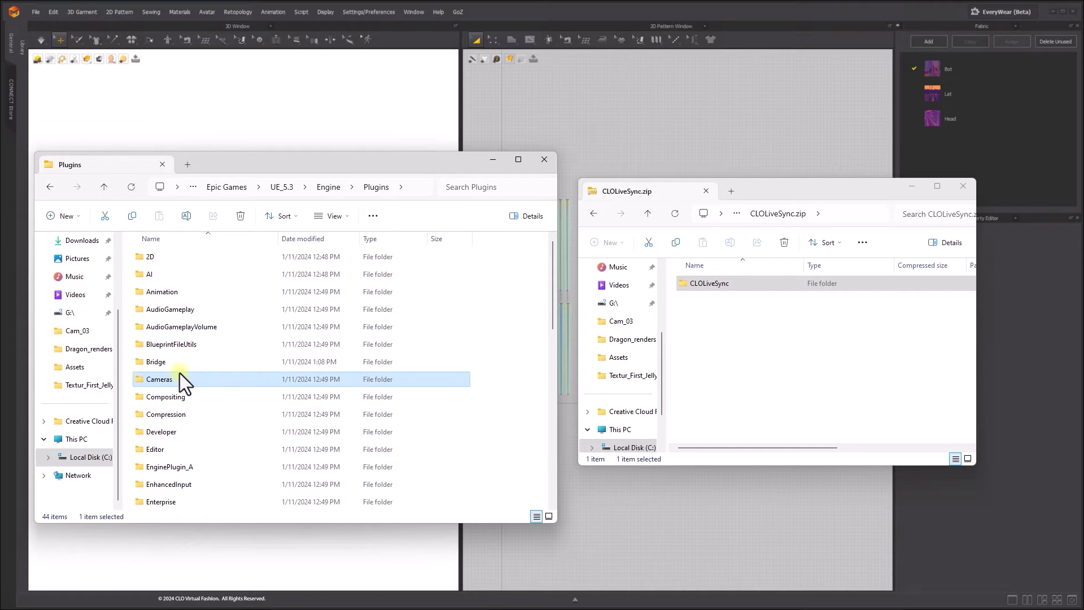
scroll(179, 374, down, 7)
double_click(182, 262)
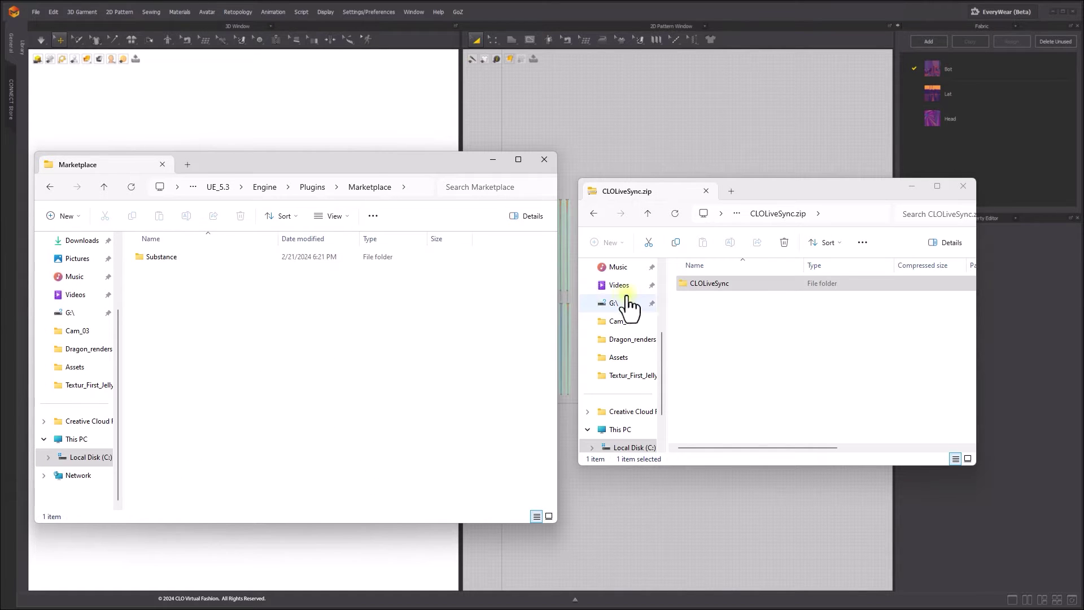
drag(700, 285, 319, 357)
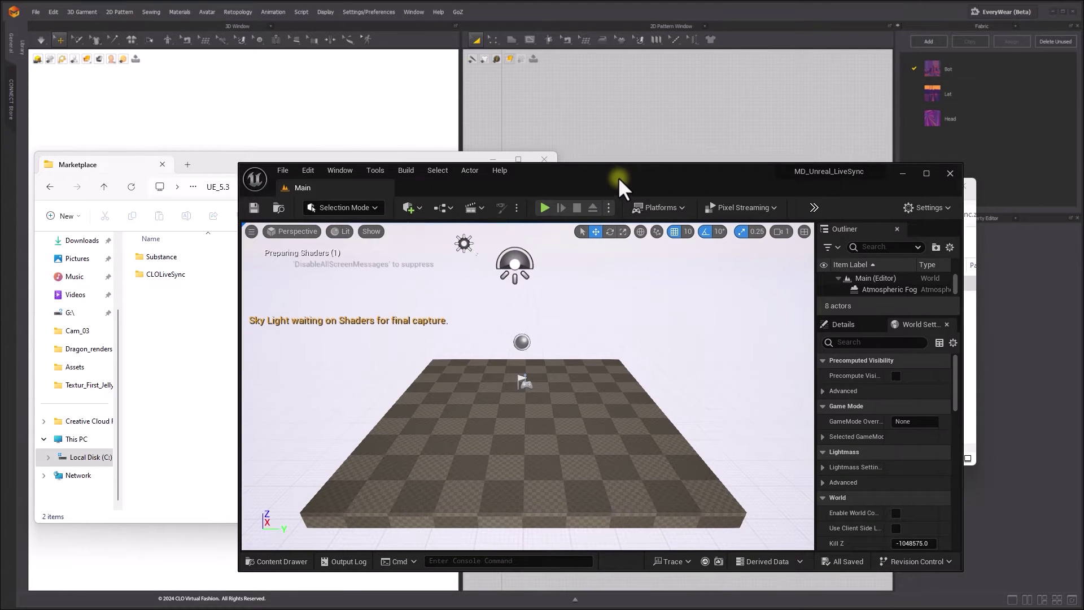
Step: Maximize the editor and enable the CLO/Marvelous Designer LiveSync plugin in Edit > Plugins
drag(622, 184, 610, 121)
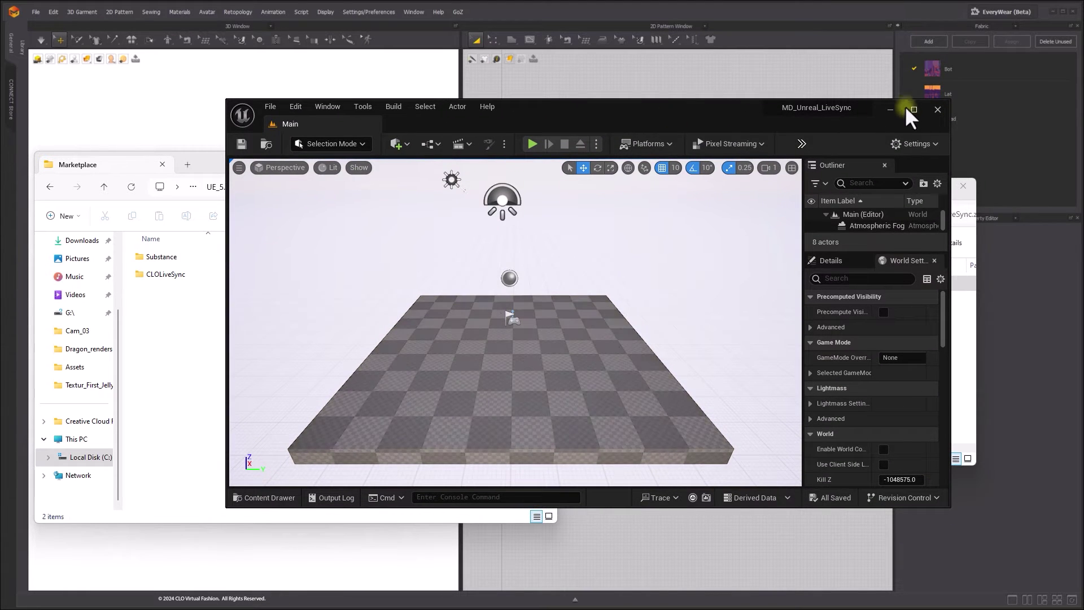
drag(747, 121, 731, 120)
click(897, 108)
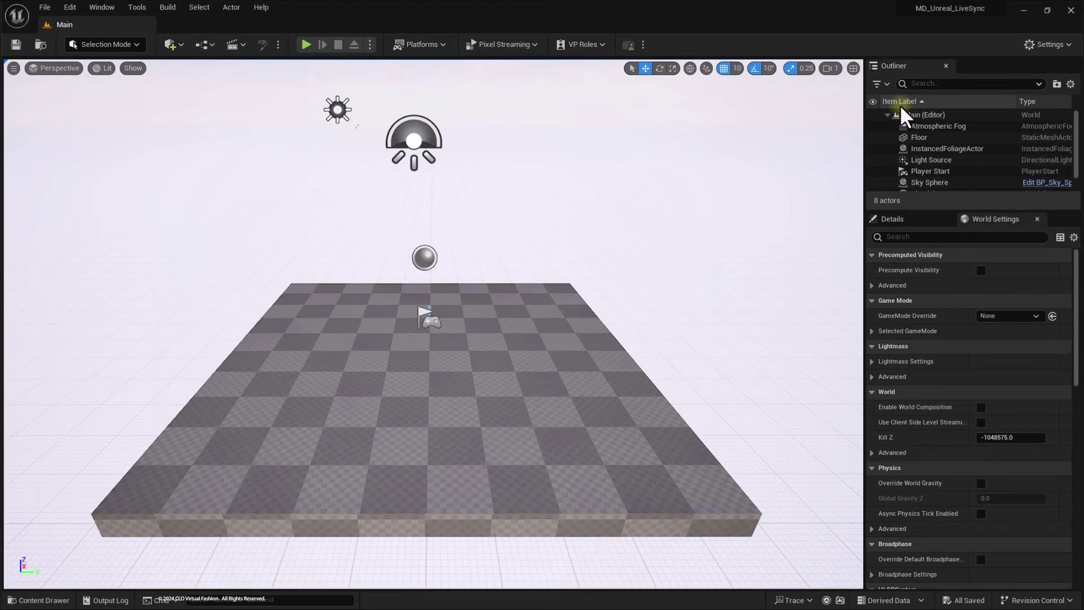
click(68, 7)
click(141, 190)
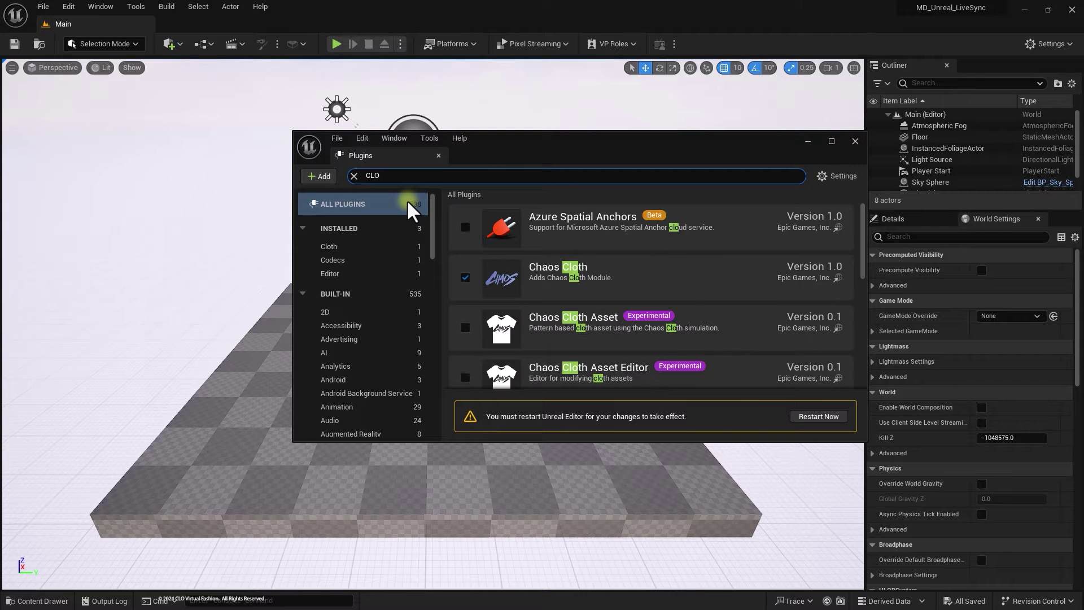
scroll(579, 276, down, 5)
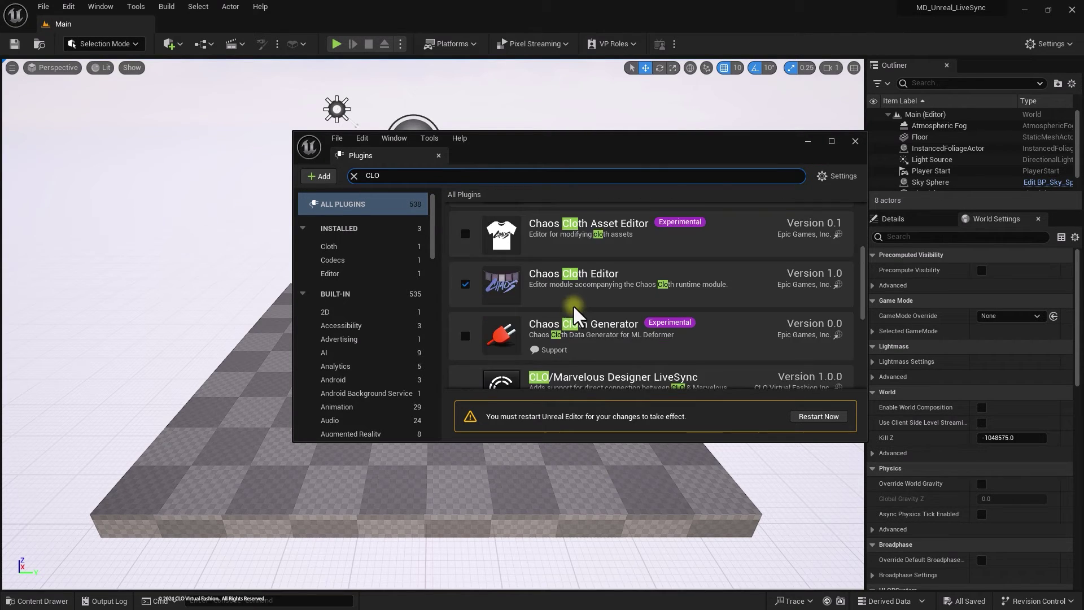
click(465, 284)
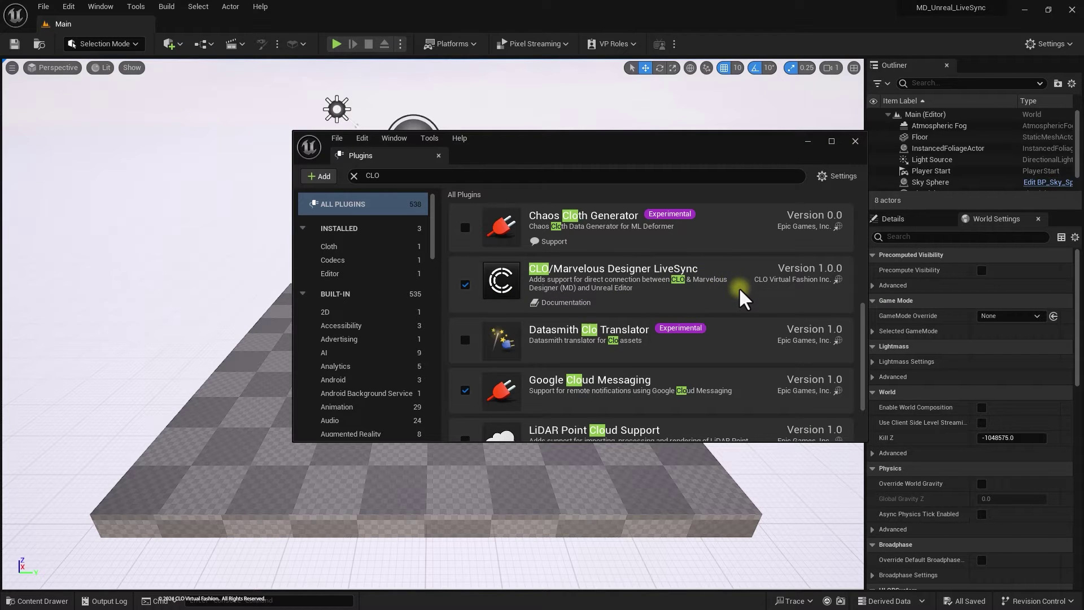
Step: Set the Windows platform's Default RHI to DirectX 11 in Project Settings
click(855, 141)
click(69, 8)
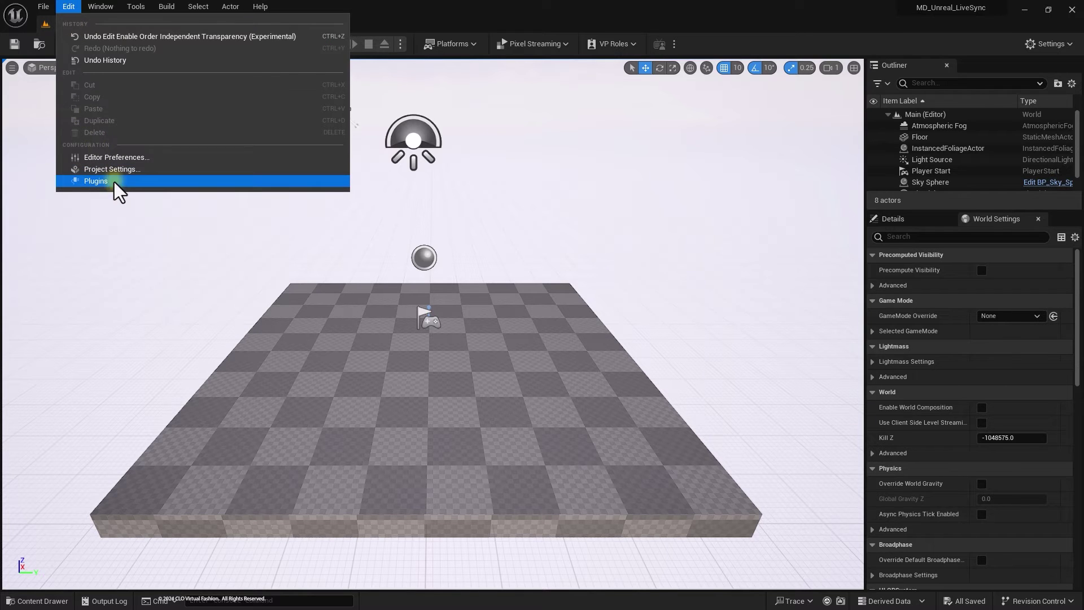
click(122, 171)
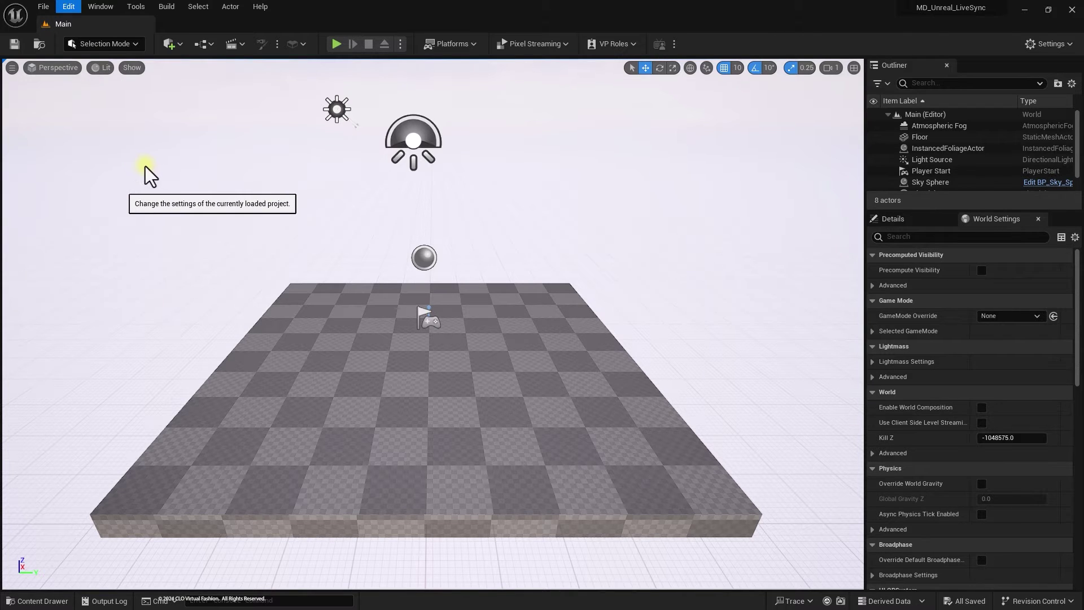
drag(459, 194, 508, 322)
click(330, 373)
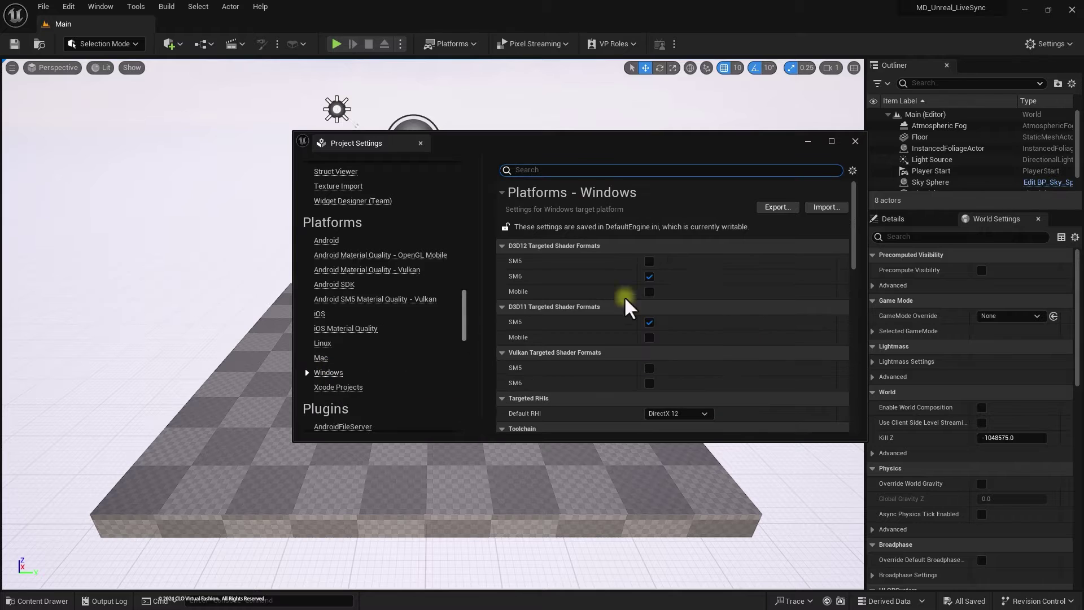
click(706, 414)
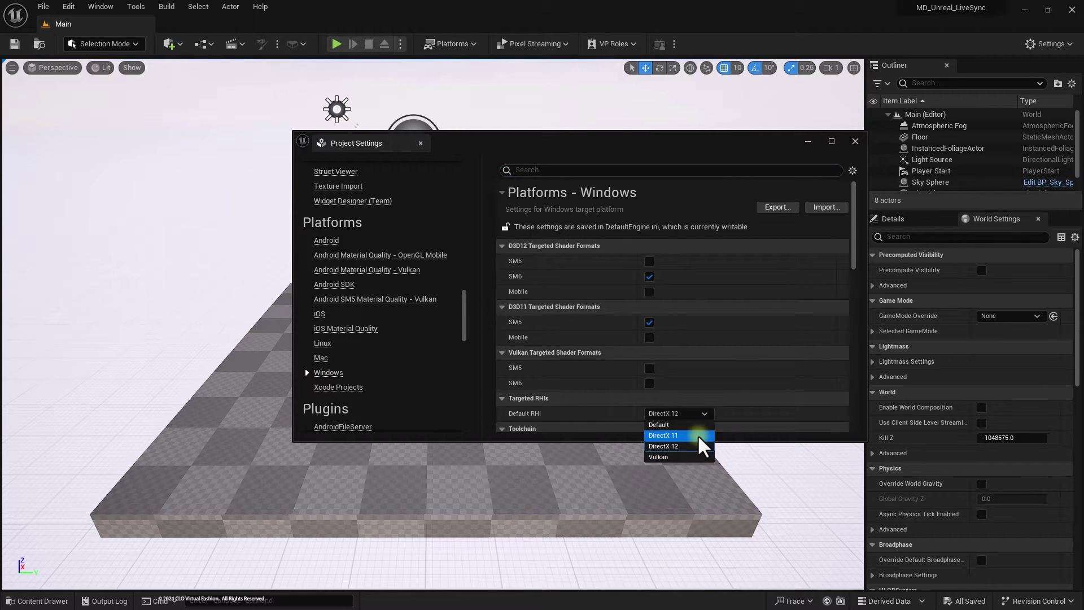
click(700, 437)
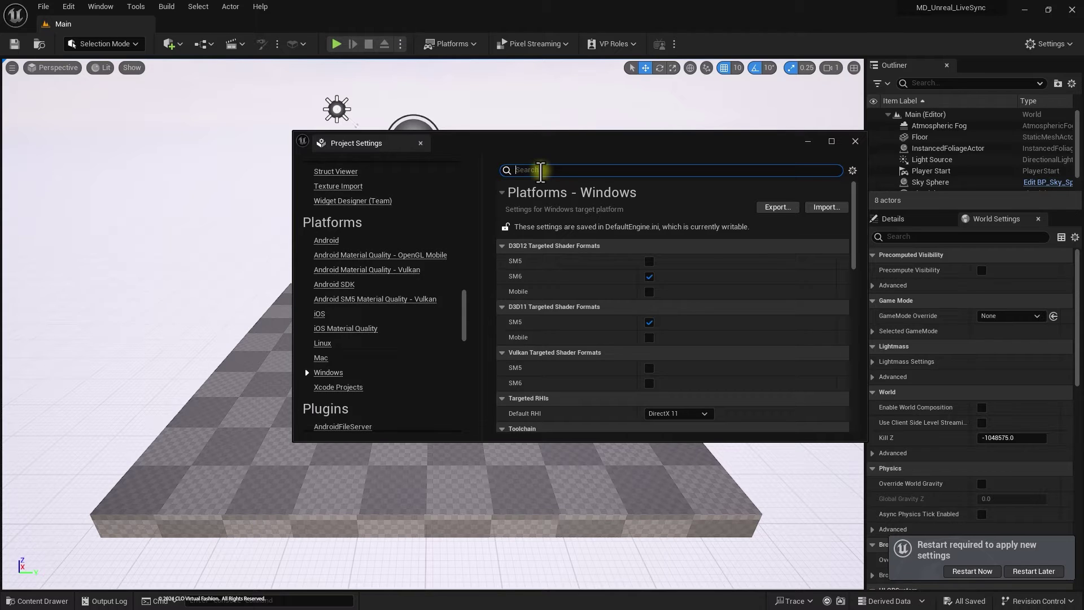
Step: Enable Order Independent Transparency and restart the editor to apply the settings
click(541, 171)
text(transp)
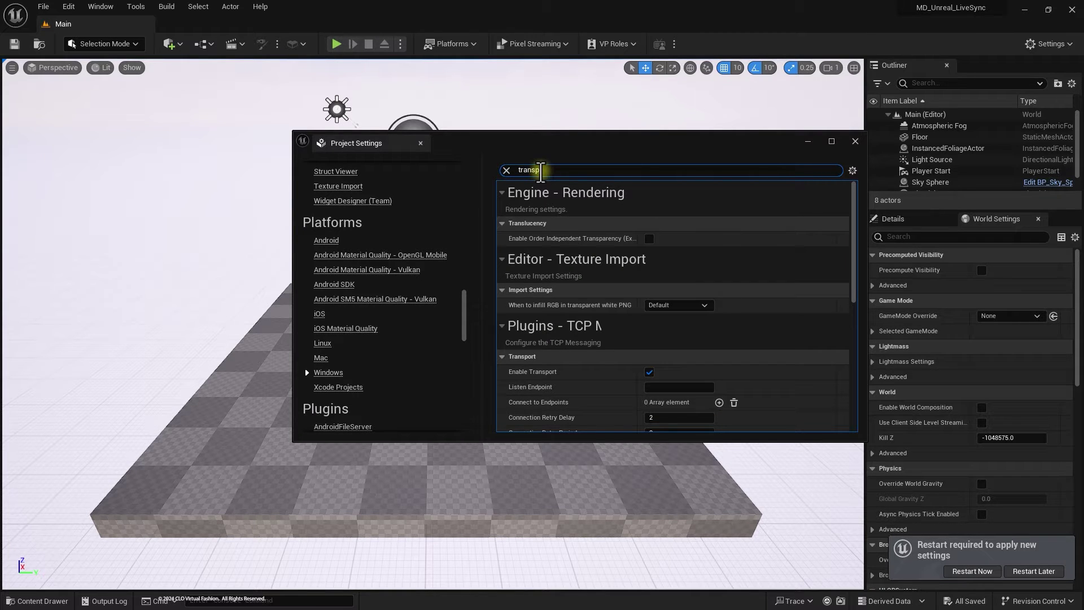
click(648, 238)
click(648, 237)
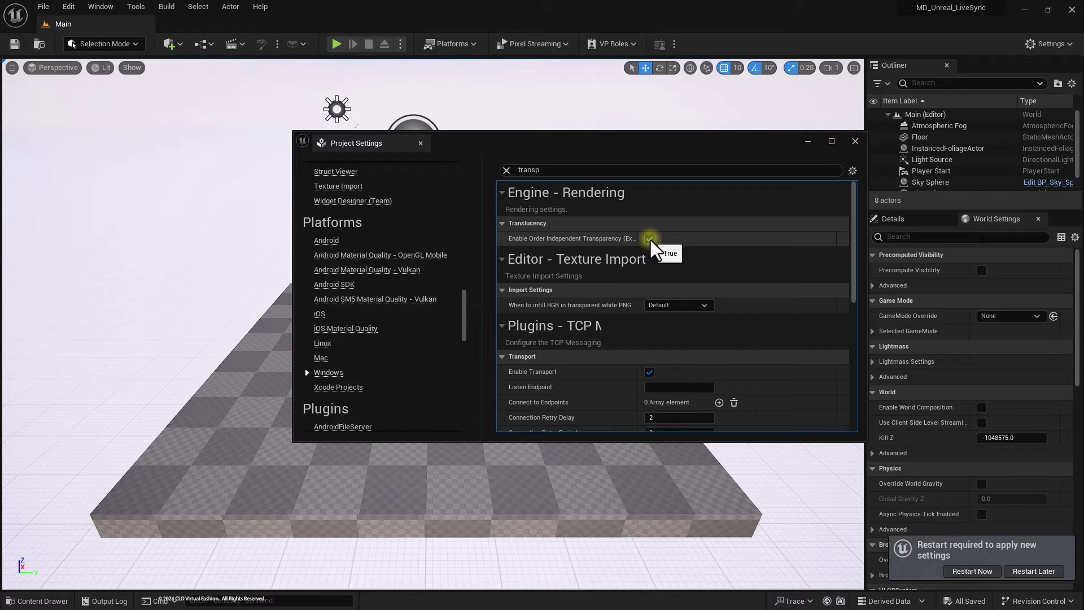
click(976, 571)
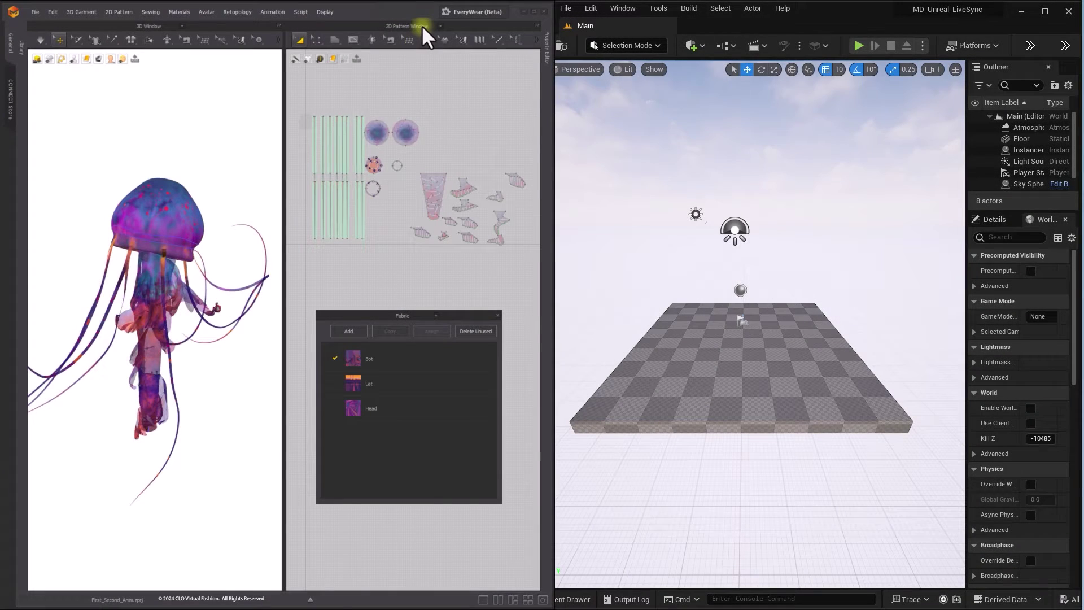
Step: Open the CLO/MD LiveSync Editor from the Window menu and request a sync from Marvelous Designer
click(422, 24)
click(409, 108)
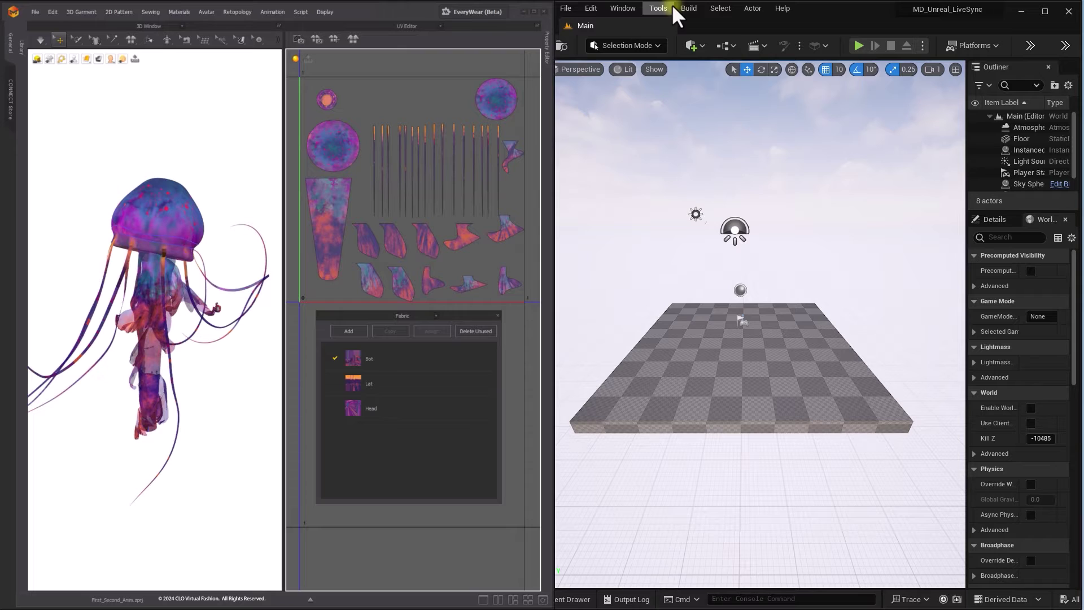
click(631, 9)
click(632, 9)
click(690, 455)
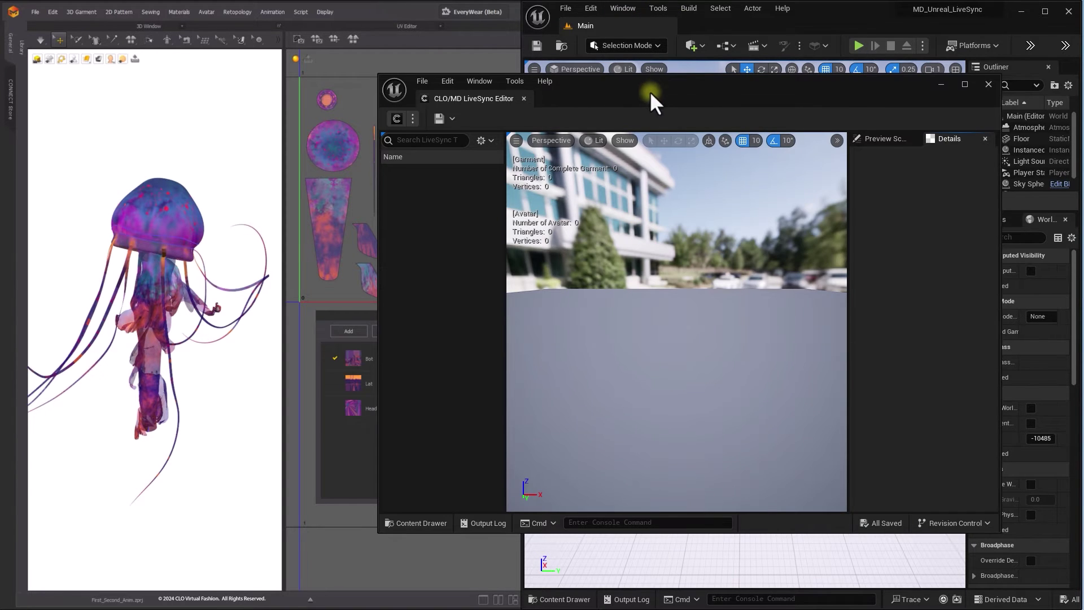
drag(649, 90, 678, 96)
click(423, 124)
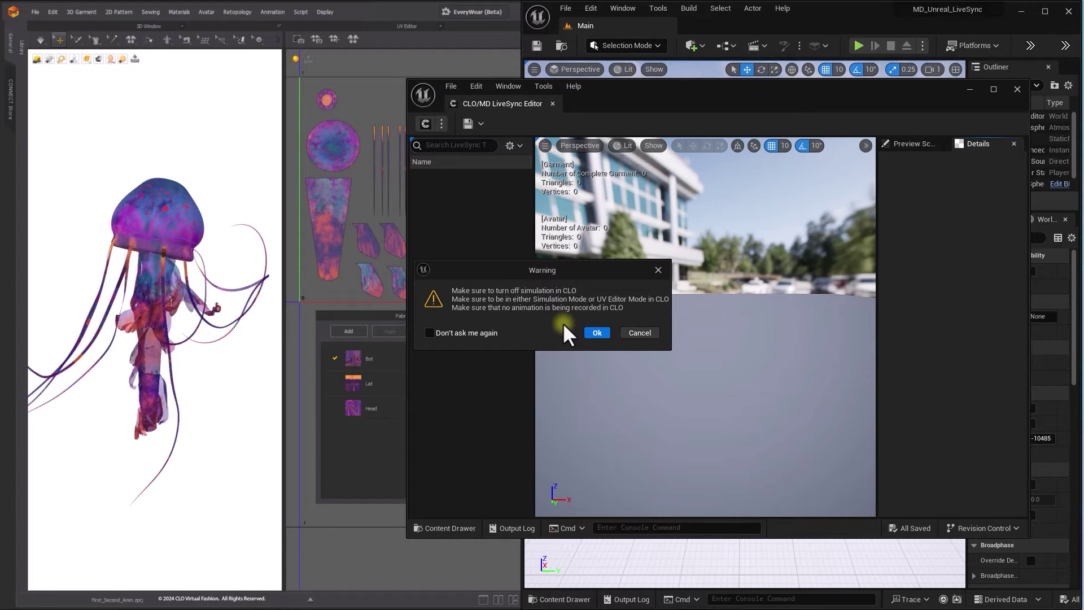
Step: Accept the simulation warning to load the jellyfish, then re-sync using the Unified Material update option
click(596, 332)
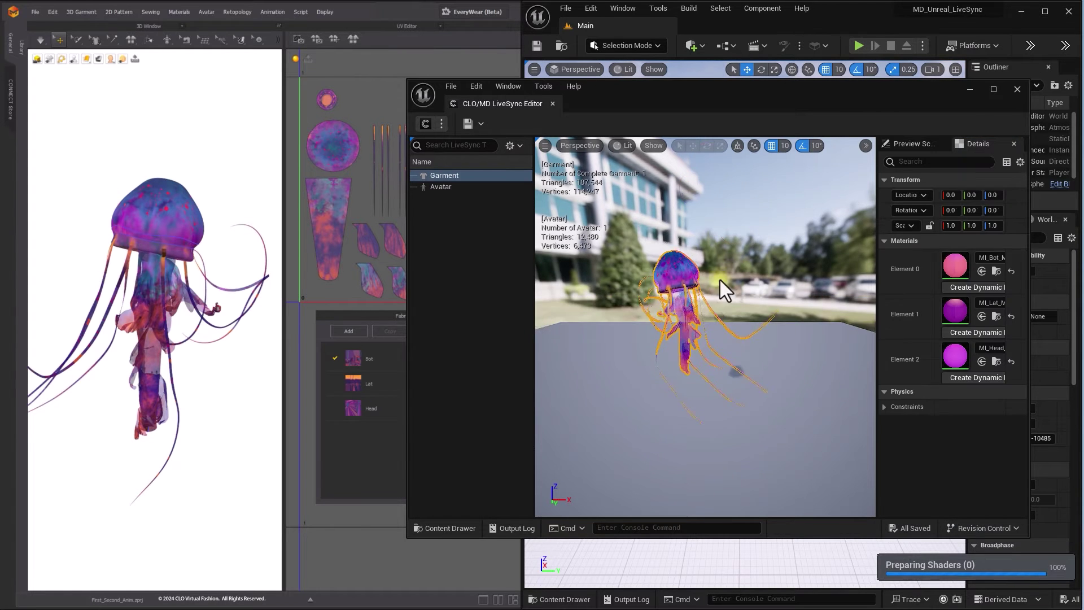
drag(370, 315, 354, 355)
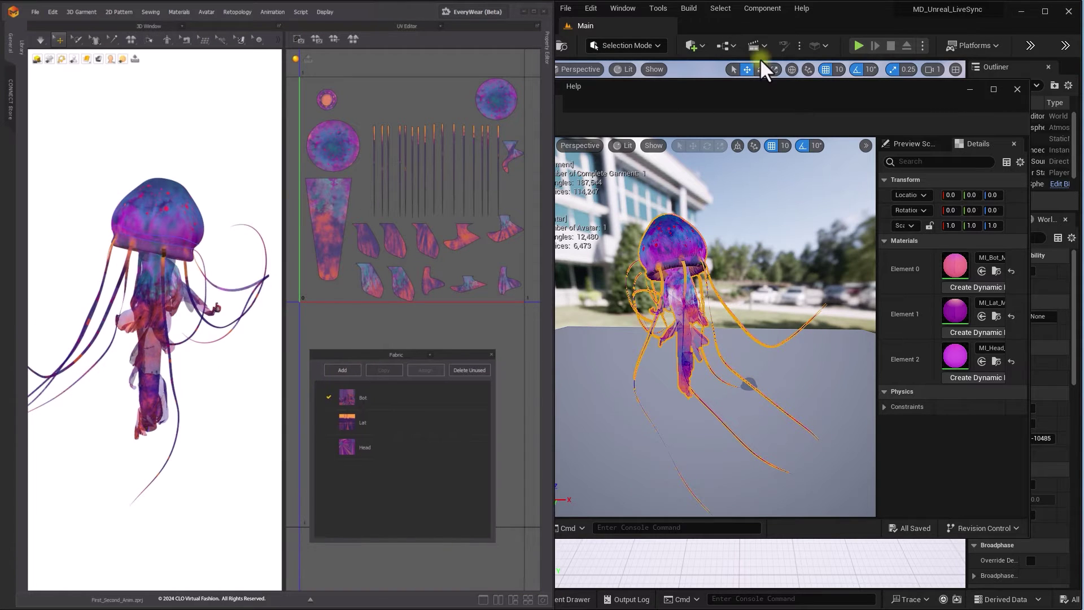
click(779, 92)
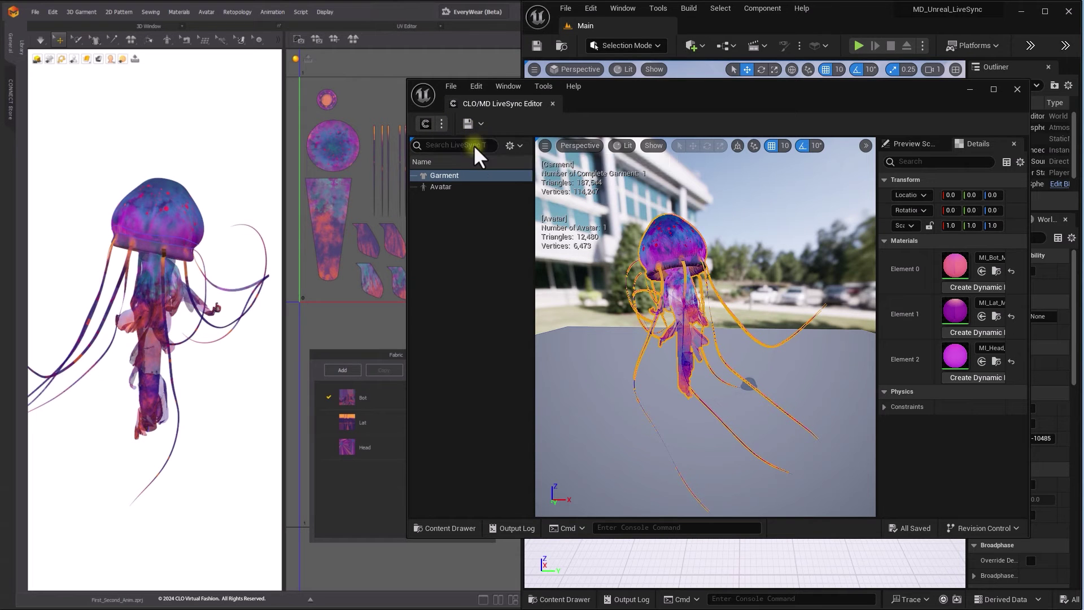
click(444, 122)
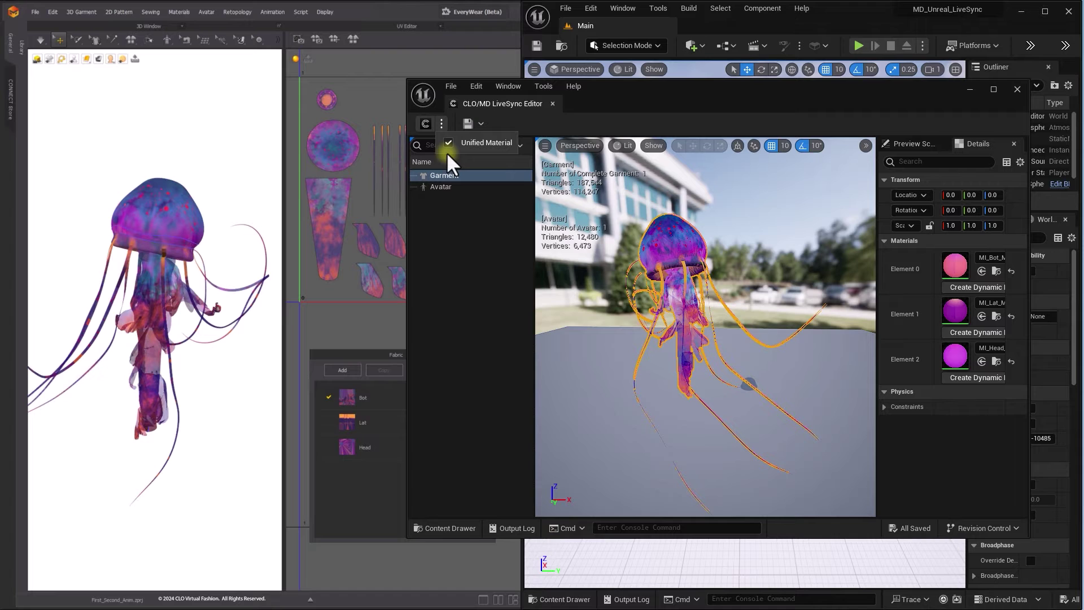
click(428, 122)
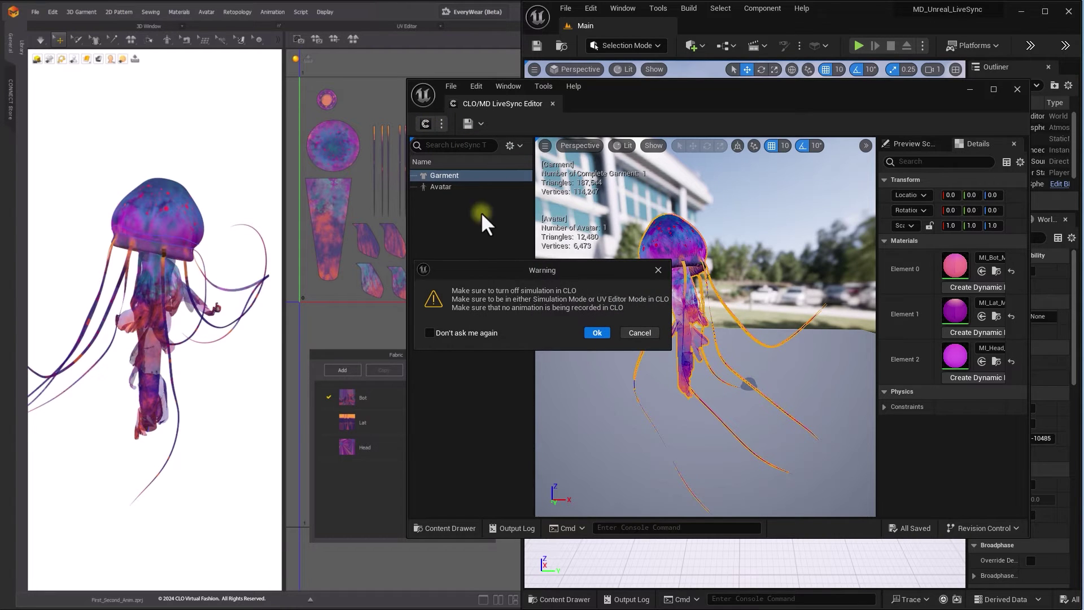
click(596, 329)
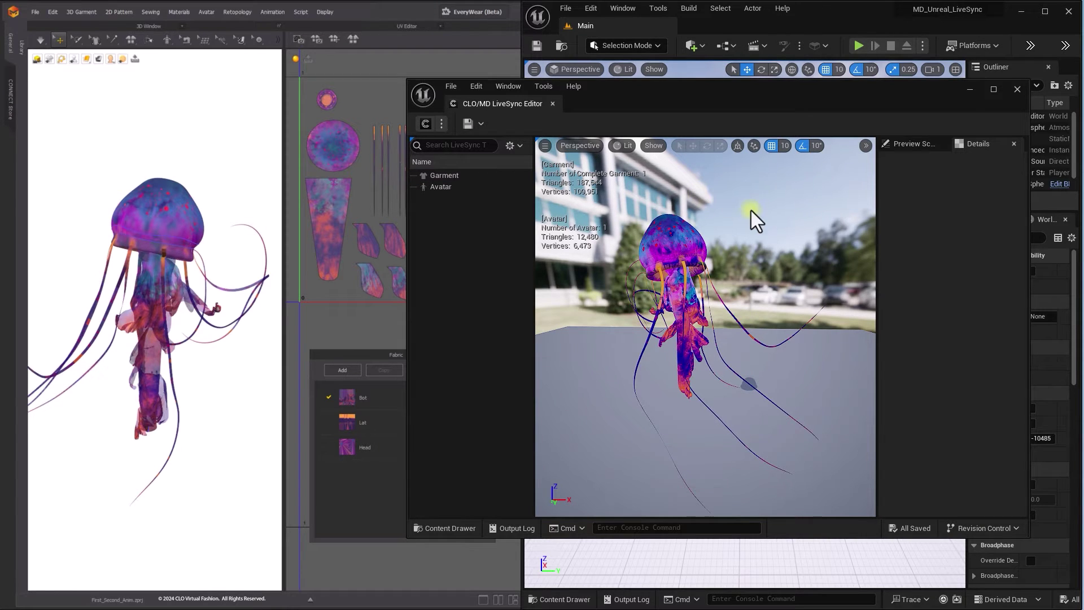
Step: Select only the jellyfish Garment and choose to save it as a GeometryCache
drag(750, 210, 736, 232)
click(472, 178)
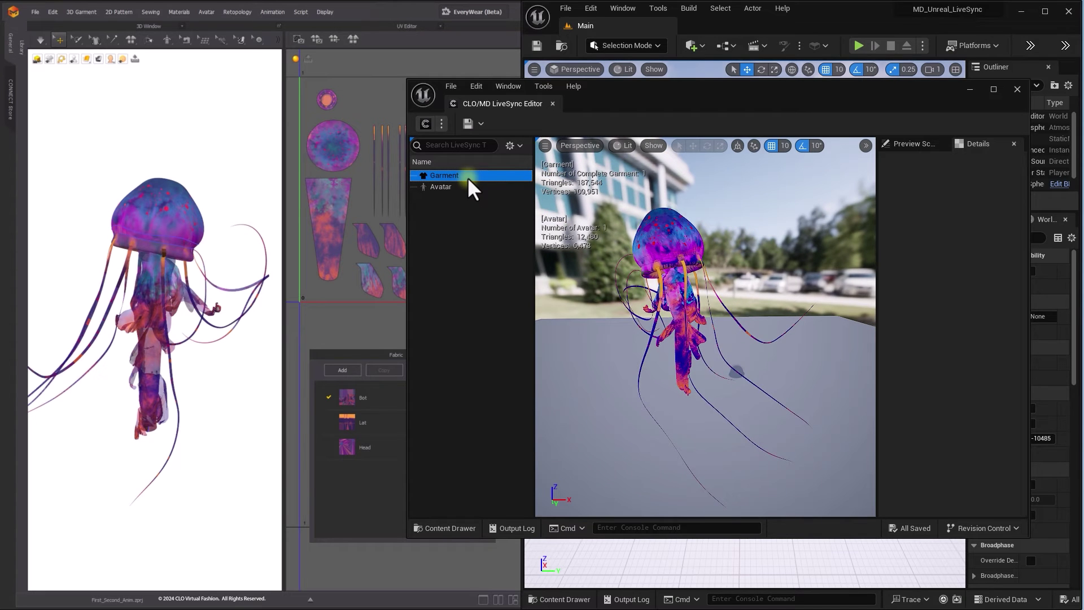
ctrl+click(463, 188)
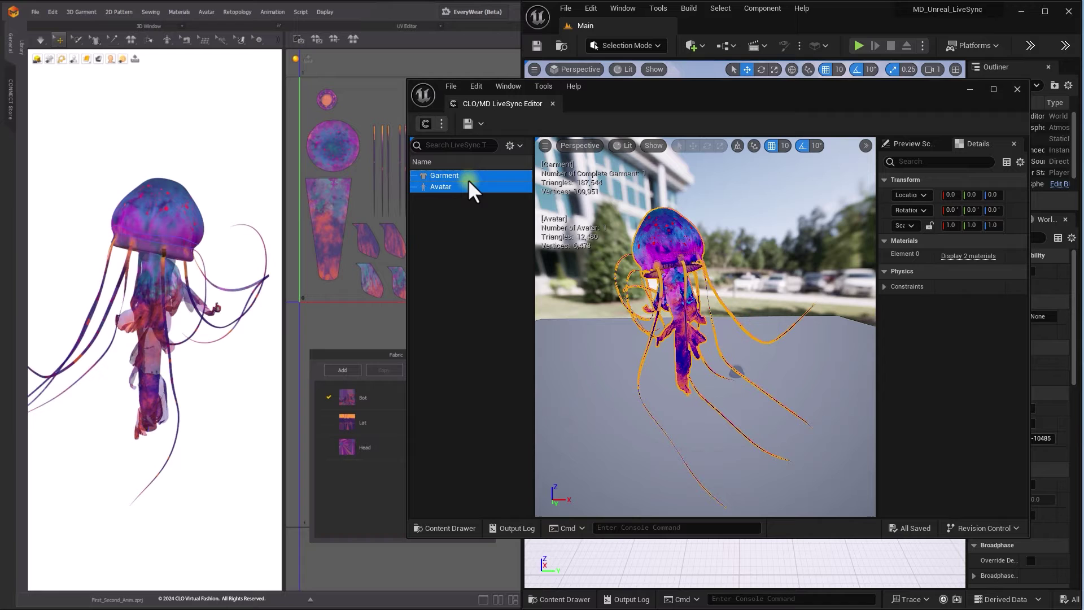
ctrl+click(470, 178)
click(469, 173)
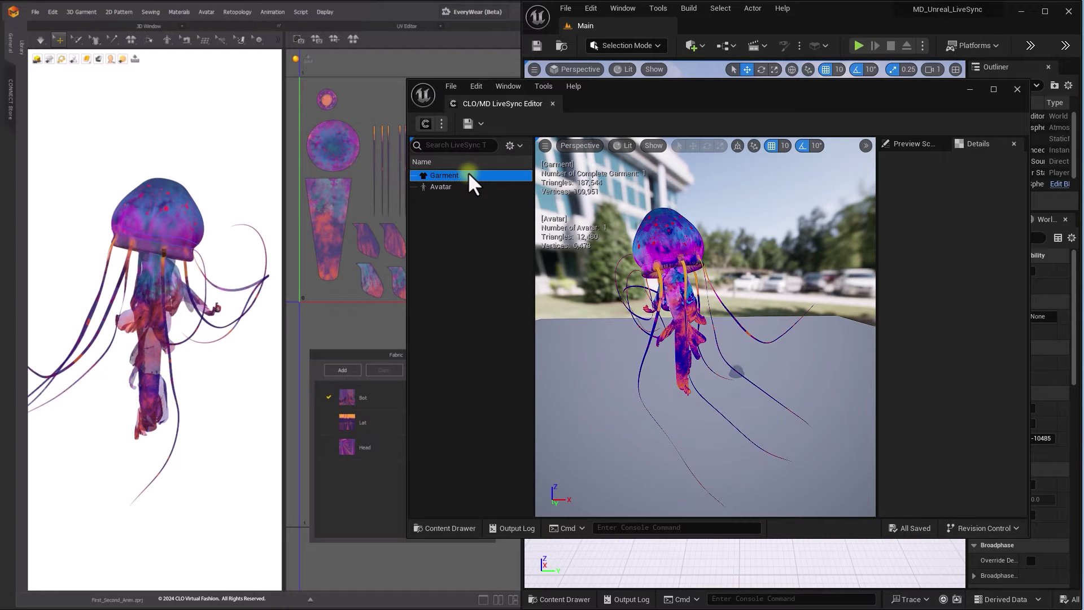
click(481, 125)
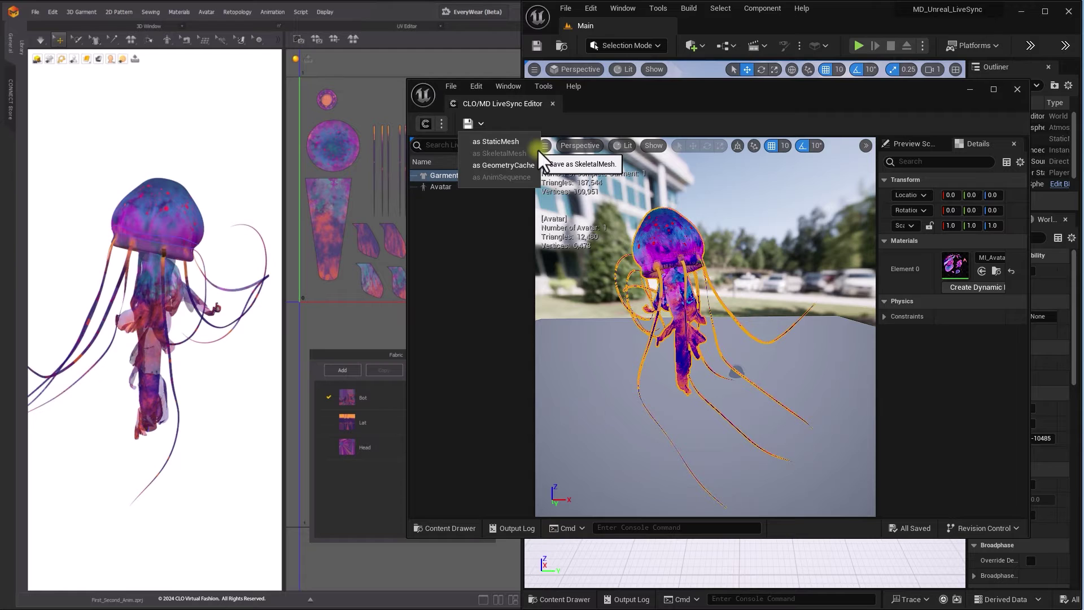
click(512, 168)
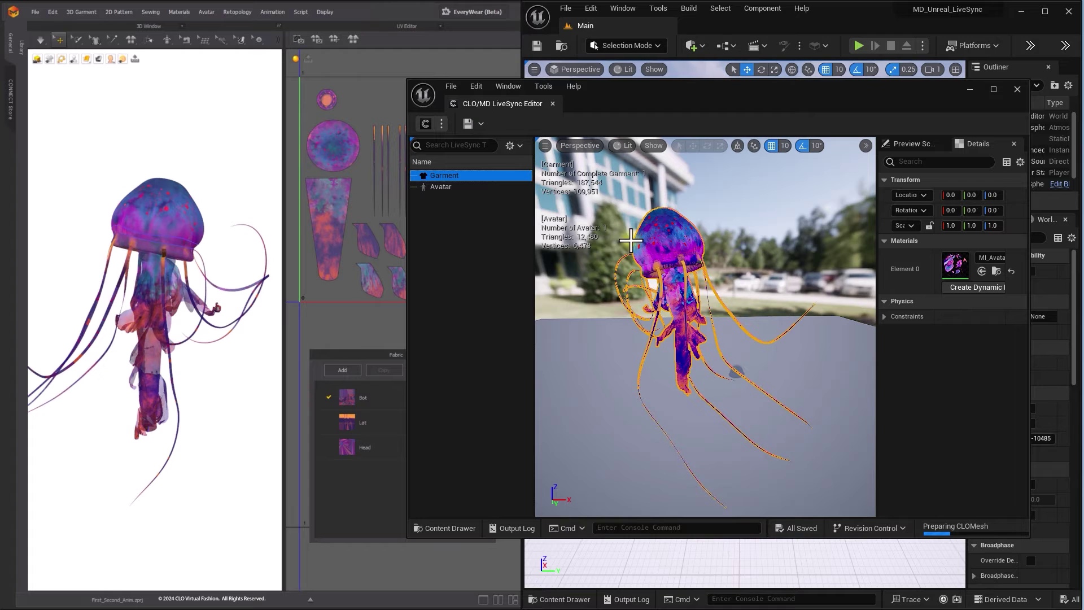
Step: Save it as JellyFish in a new Content/MarvelousDesigner folder and close the LiveSync Editor
right_click(480, 246)
click(489, 258)
text(MarvelousDesigner)
key(Return)
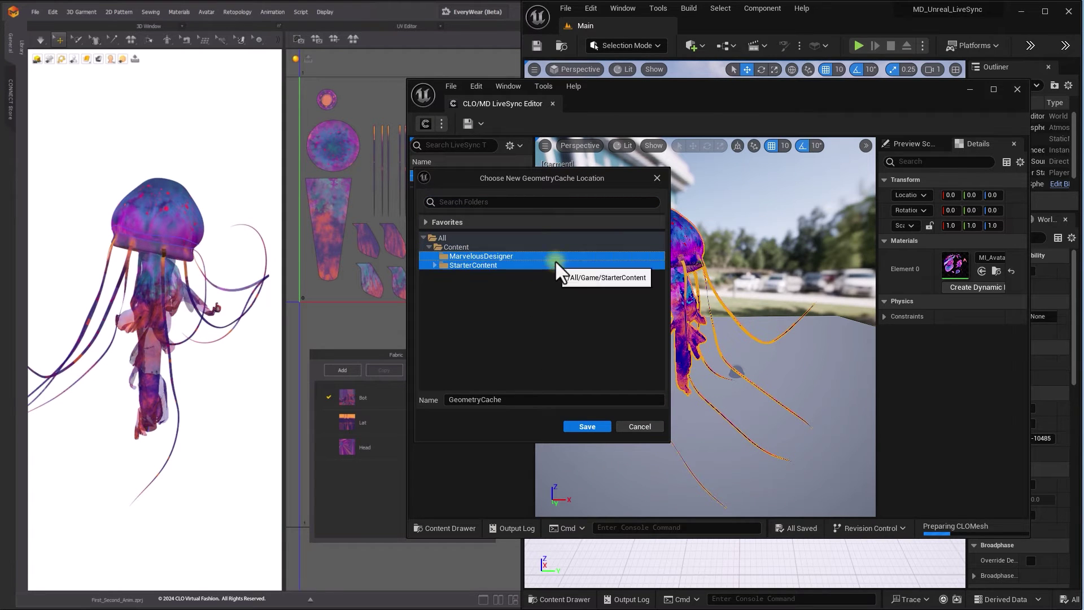
key(Tab)
text(Jellyfish)
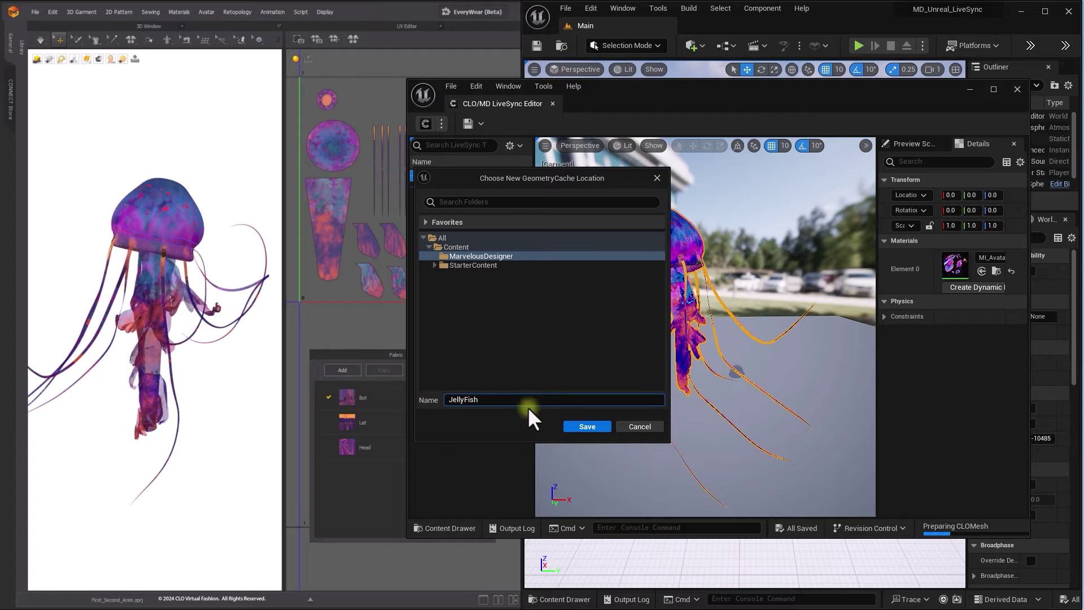
click(587, 426)
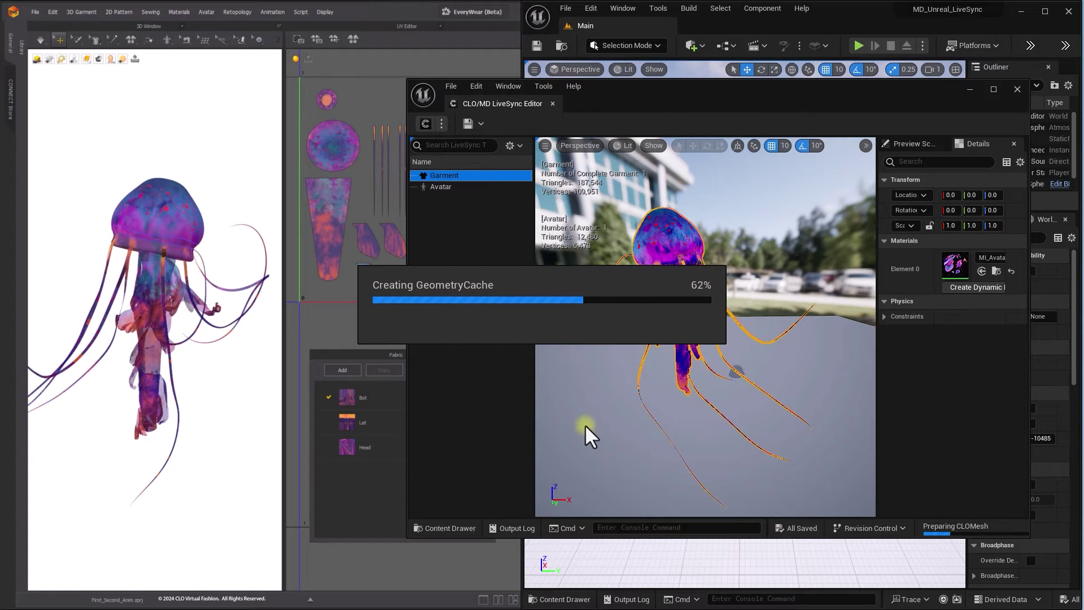
click(1017, 88)
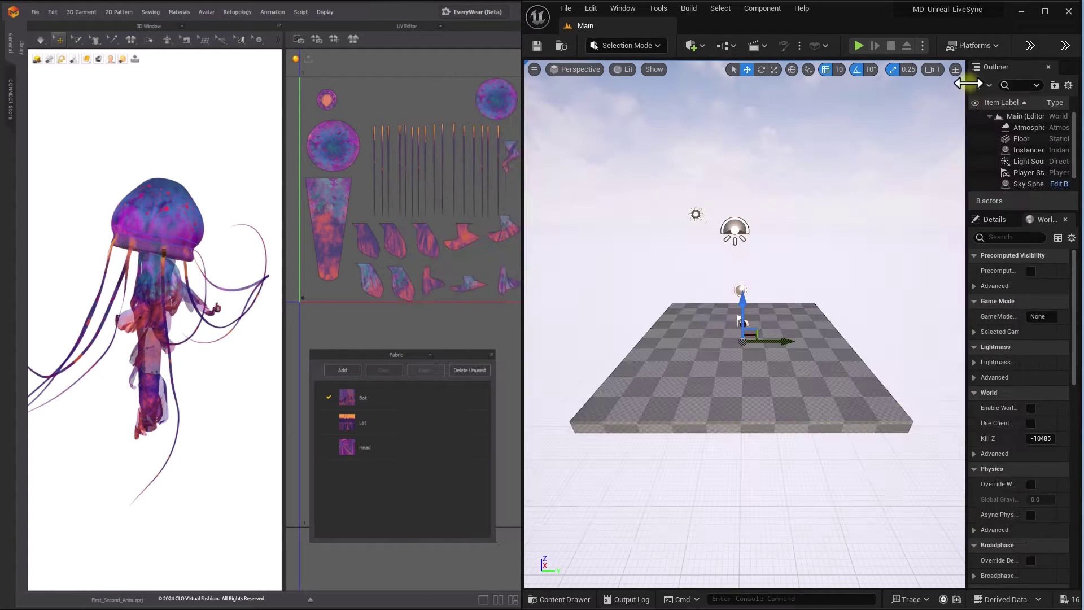
Step: Drag three JellyFish caches from the MarvelousDesigner folder into the level and play it
click(1045, 11)
click(35, 602)
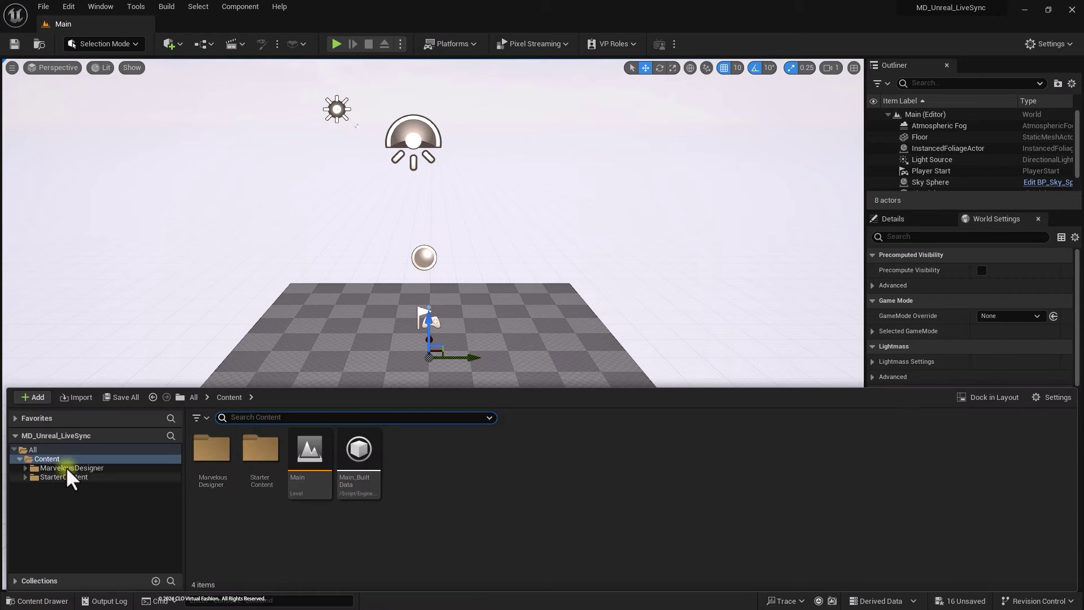
click(71, 468)
drag(260, 452, 467, 259)
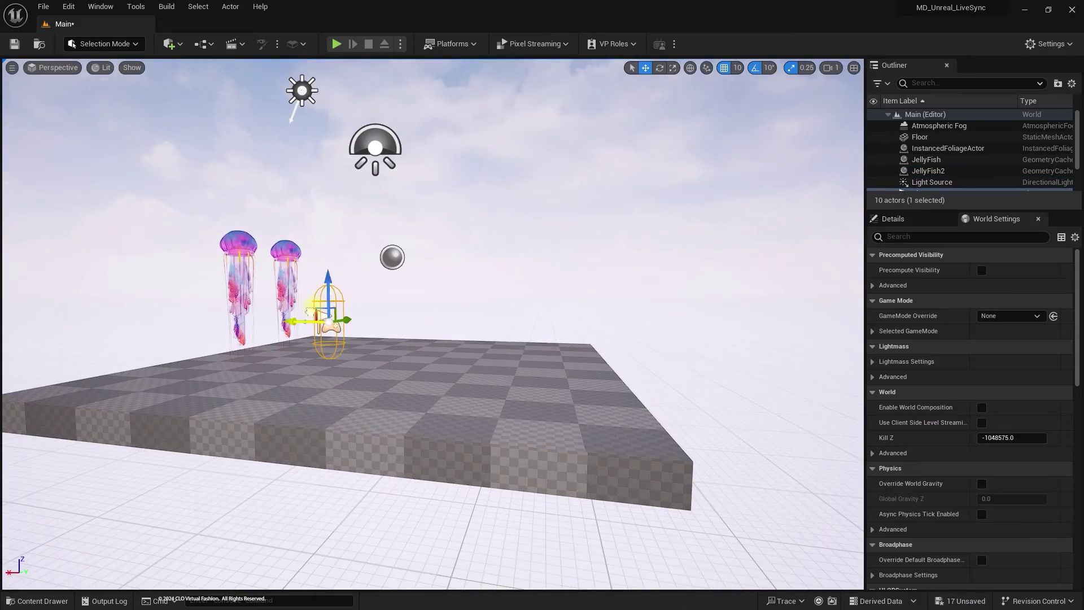
alt+drag(311, 307, 399, 259)
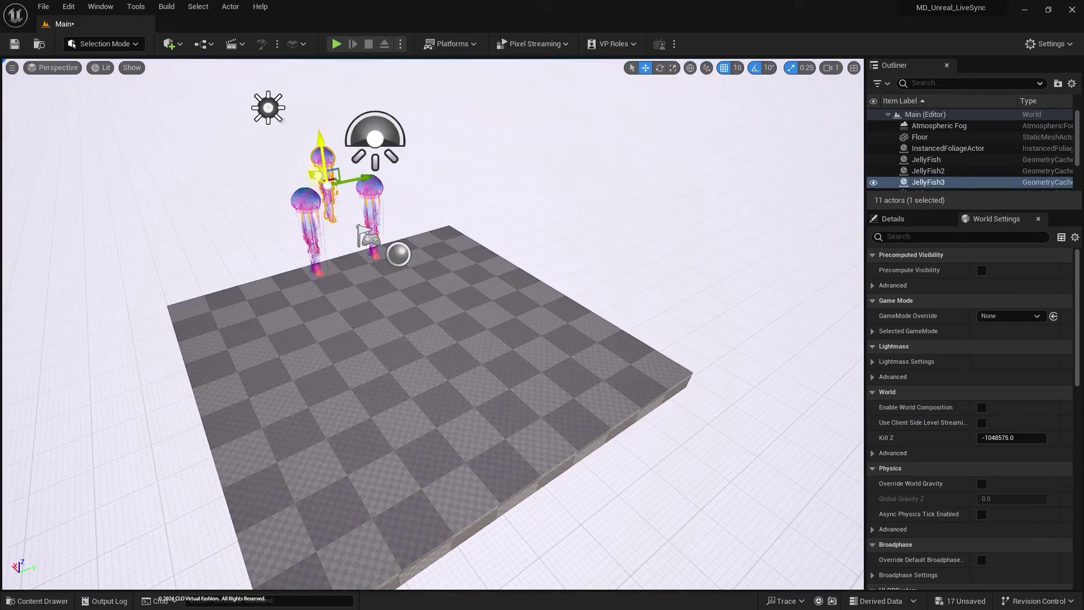
key(alt+p)
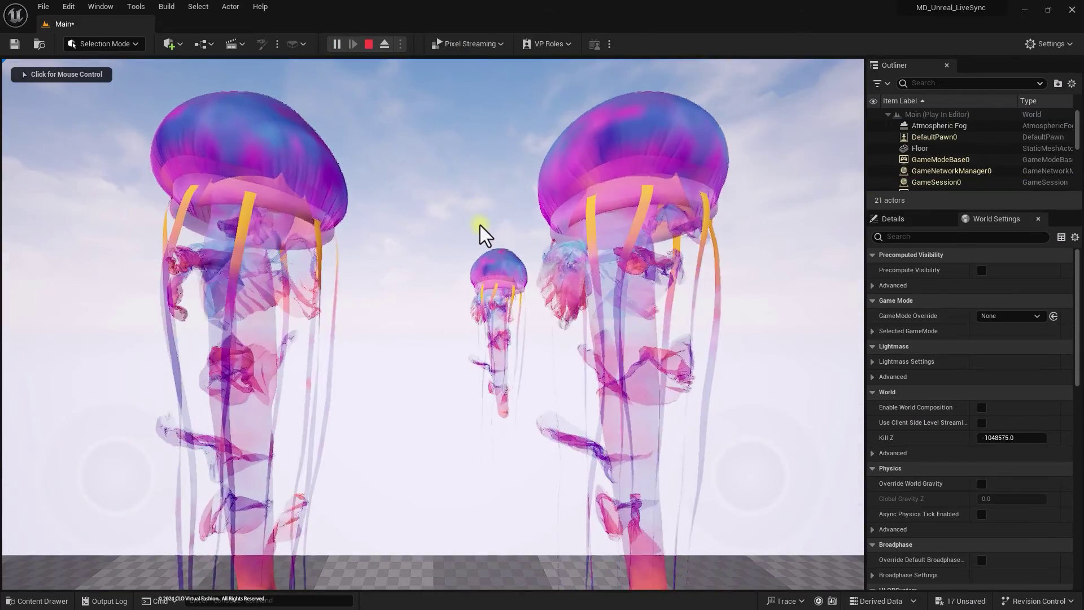
click(471, 218)
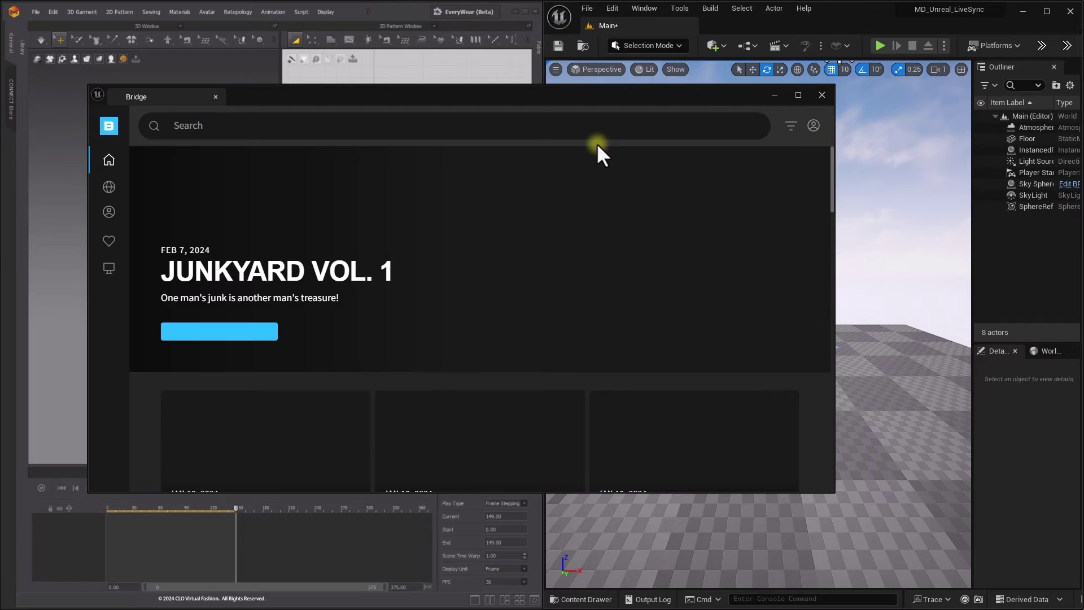
Step: Add the Cooper MetaHuman from My MetaHumans in Bridge to the Unreal project
click(106, 214)
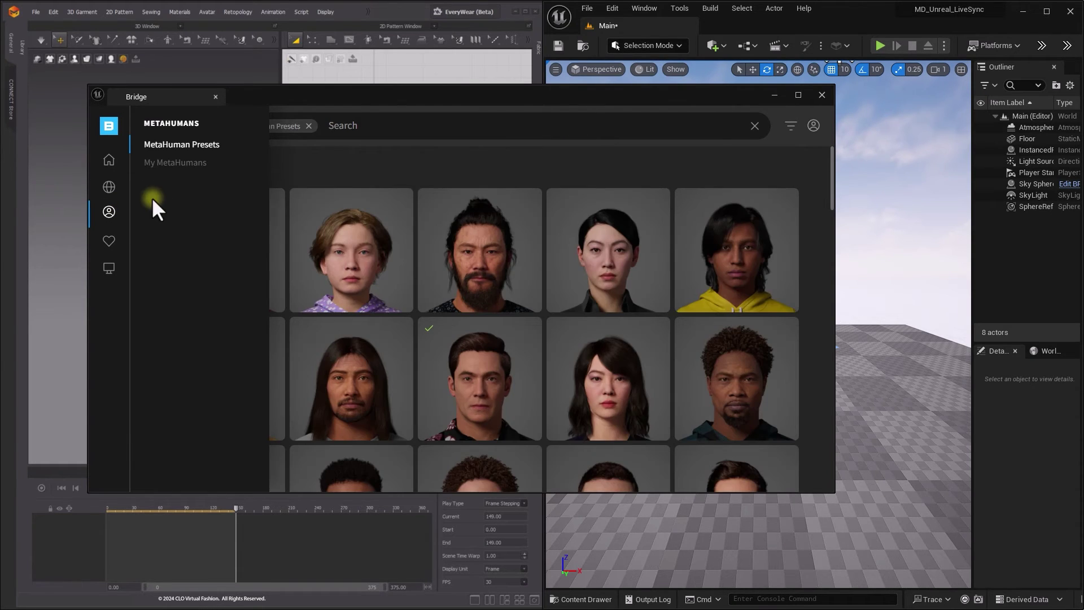
click(181, 163)
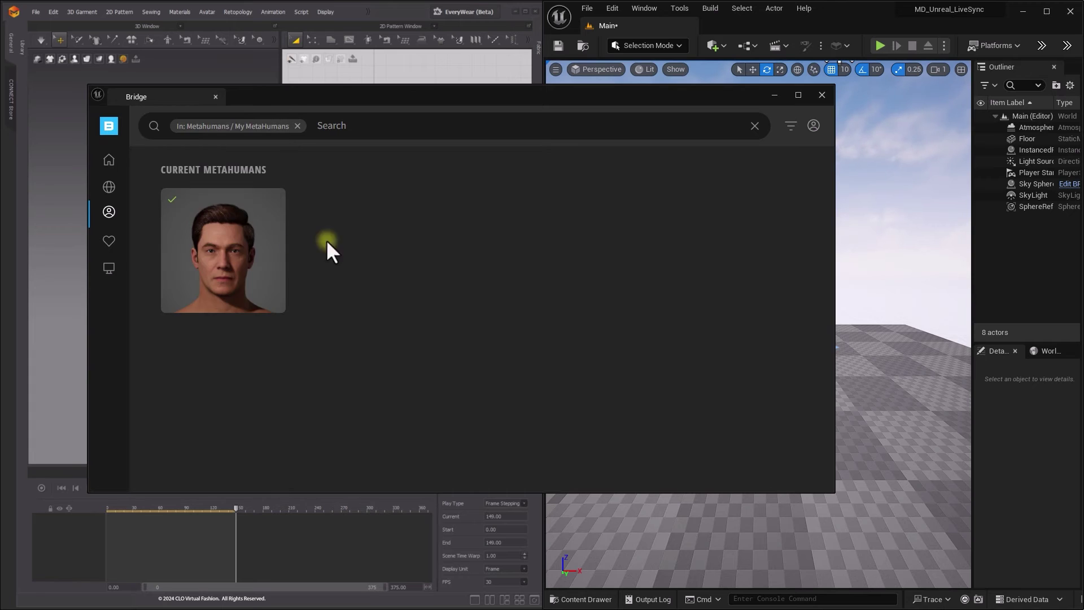
click(271, 247)
click(798, 464)
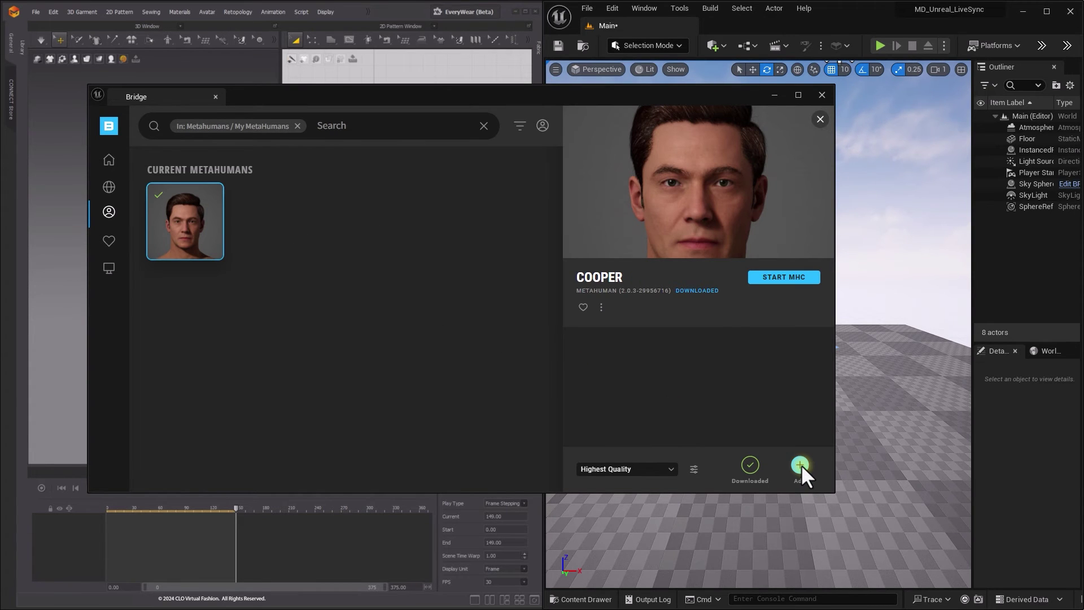
Step: Close Bridge, place BP_Cooper into the level and frame the character in view
drag(774, 93, 772, 94)
click(771, 93)
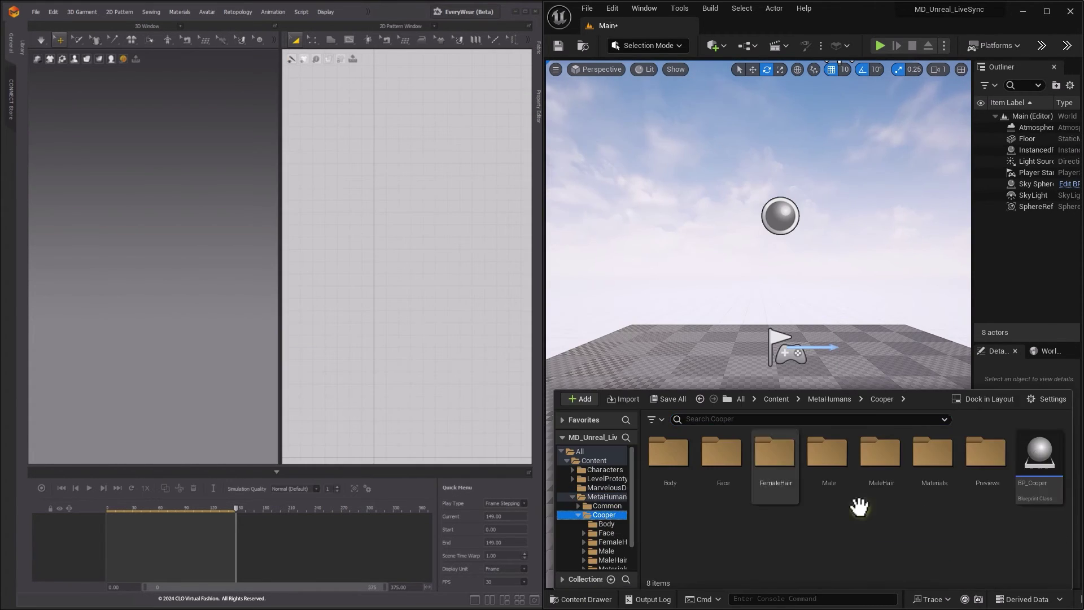
drag(1036, 448, 788, 353)
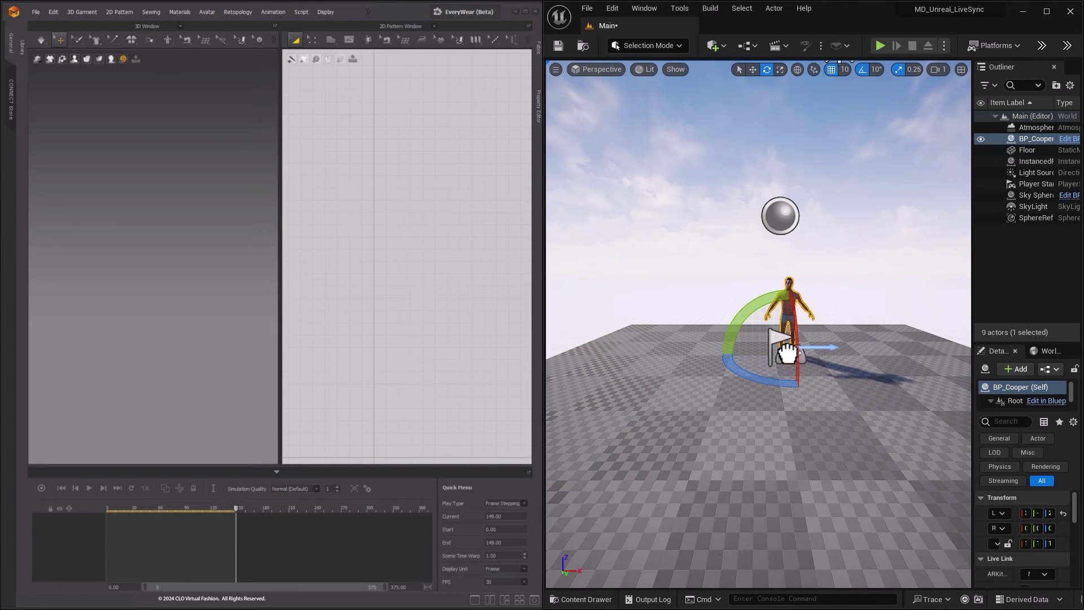
click(582, 599)
key(ctrl+space)
key(f)
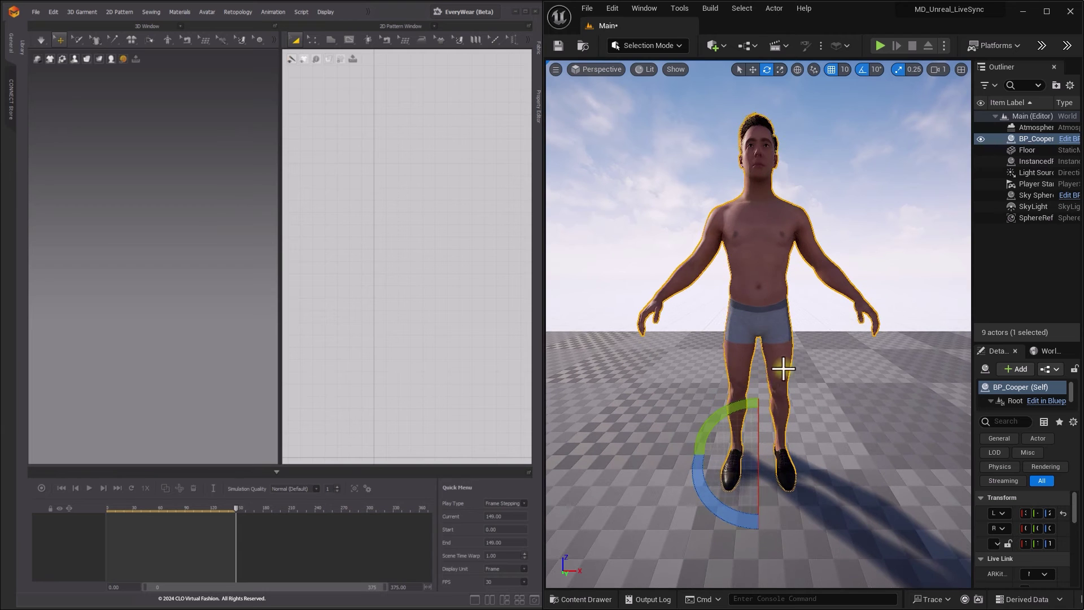
click(590, 597)
Step: Create and open NewLevelSequence in the Cooper folder, then add BP_Cooper as a track
right_click(940, 529)
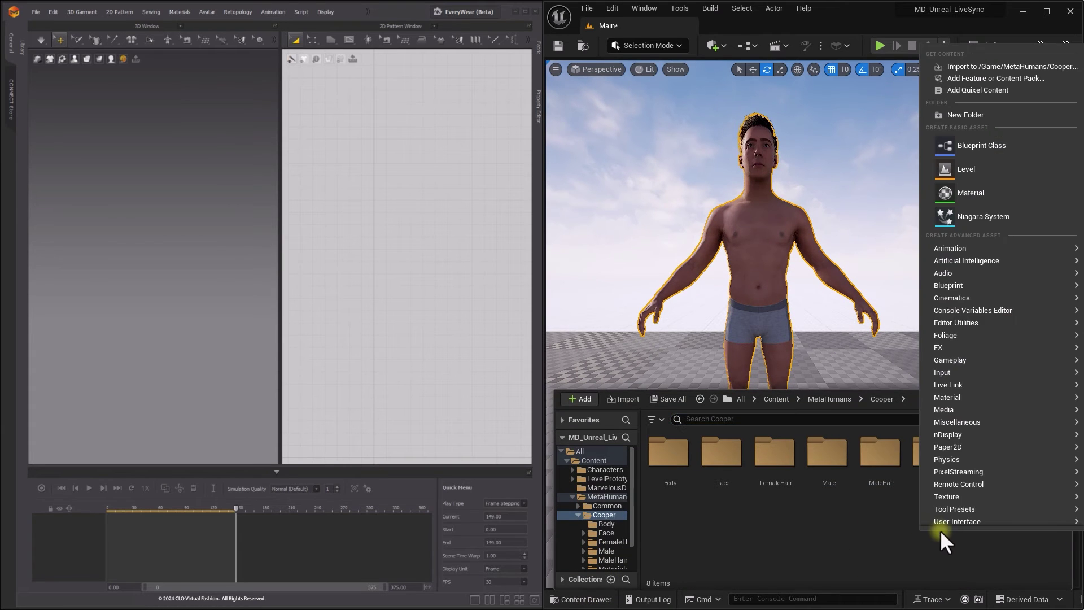
mouse_move(977, 299)
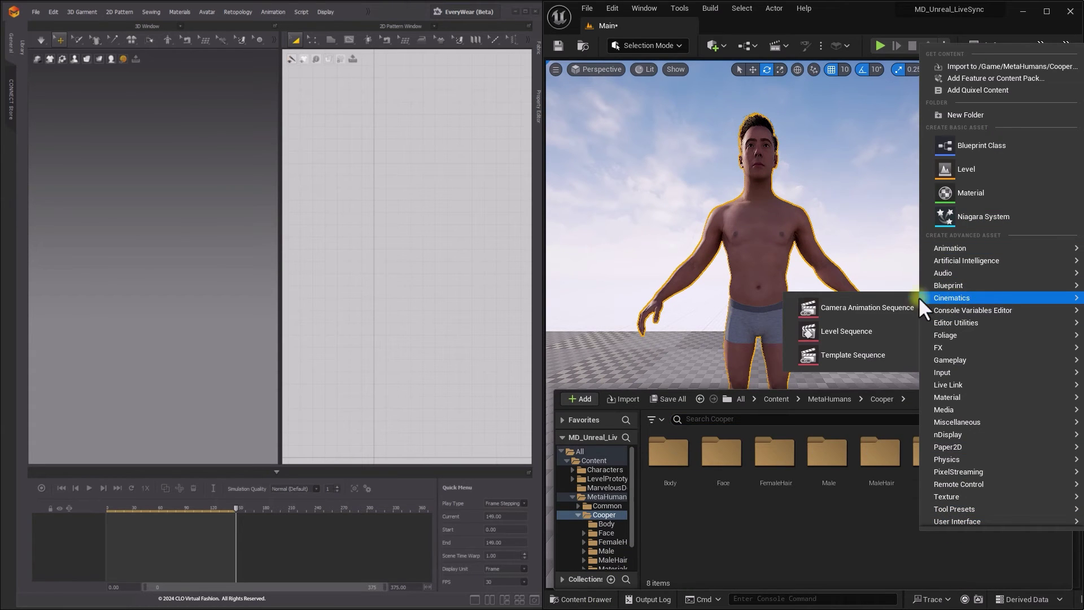
click(867, 332)
key(Return)
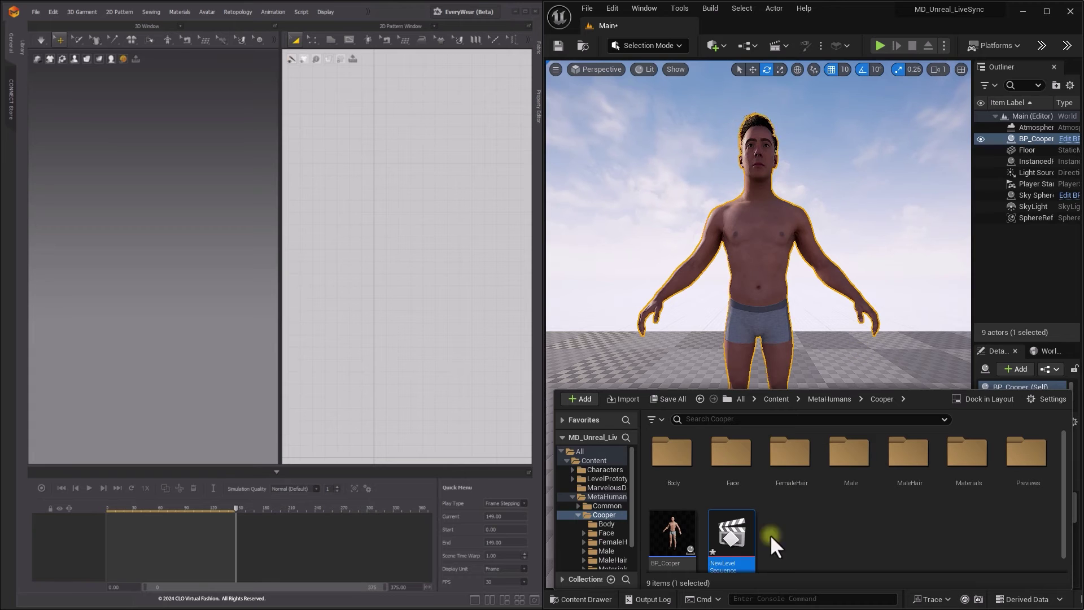
double_click(728, 538)
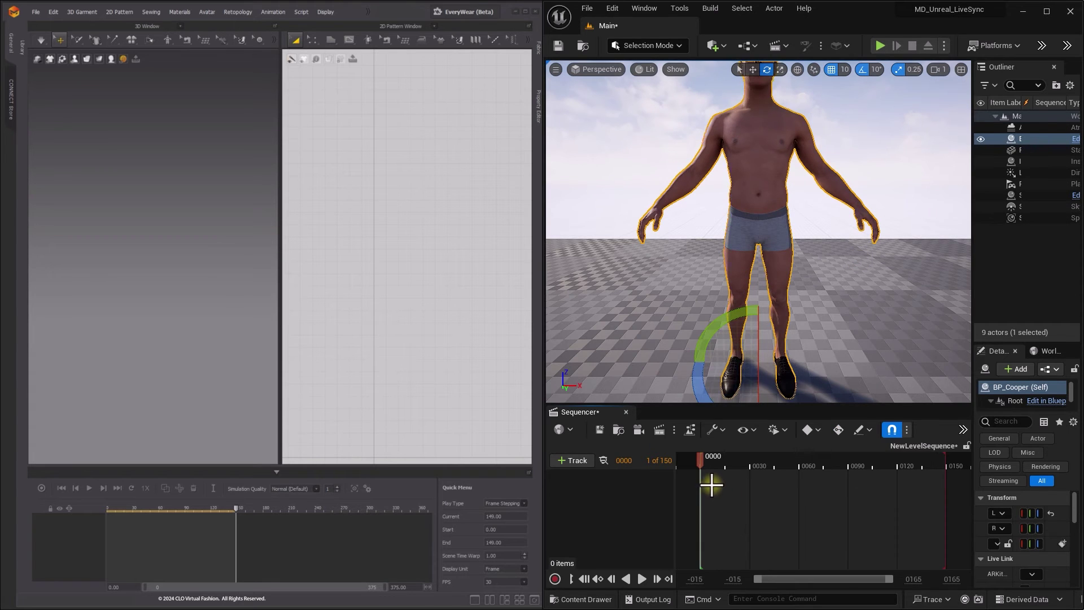
drag(973, 148, 645, 397)
drag(610, 494, 611, 496)
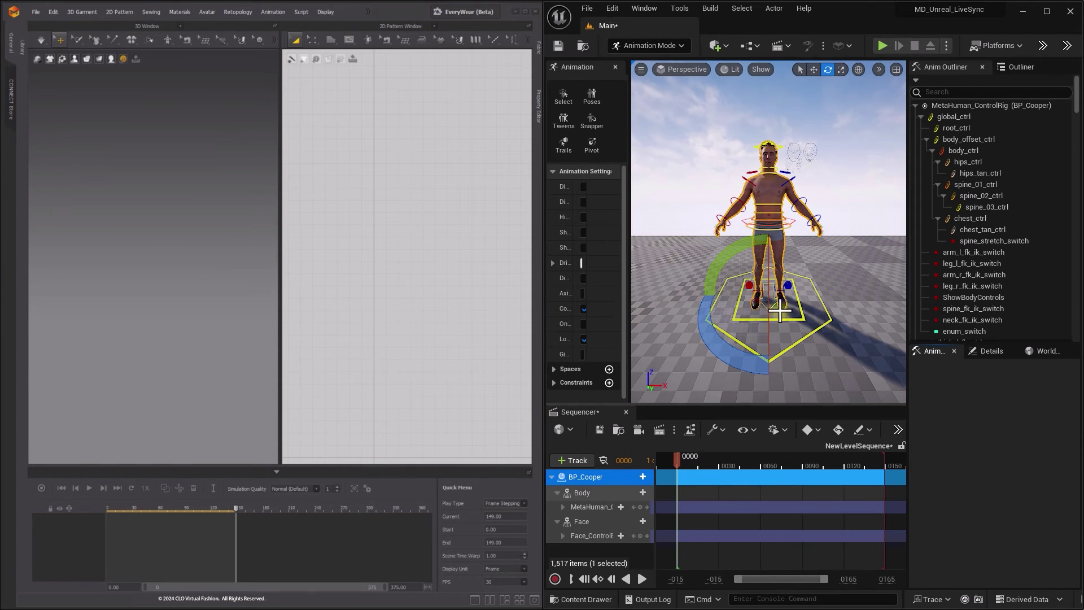
Step: Select the upperarm_l_fk_ctrl and upperarm_r_fk_ctrl controls and move the playhead to frame 60
scroll(812, 249, up, 3)
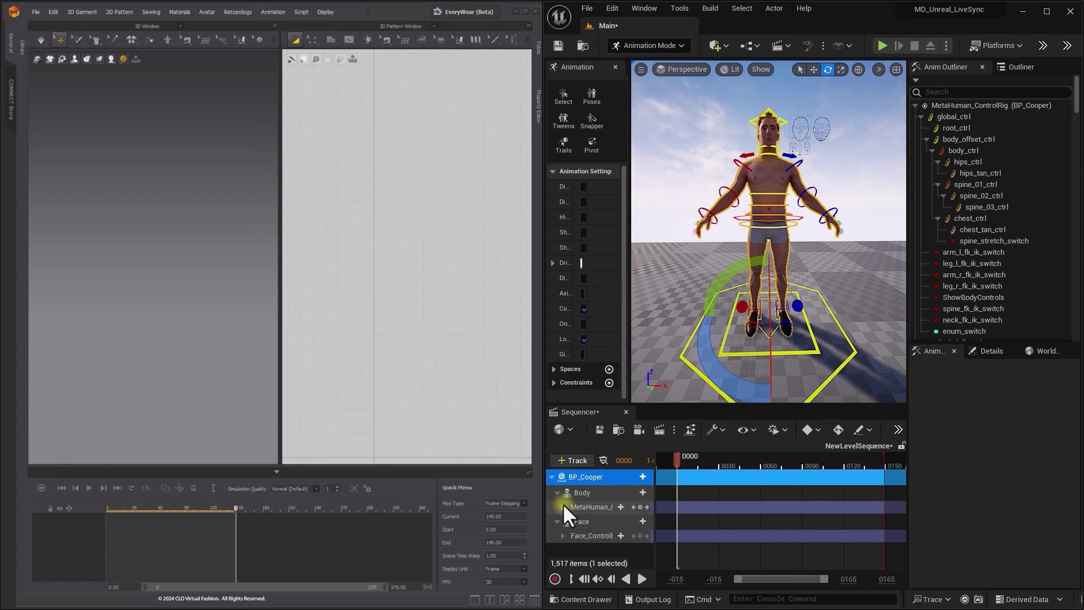
click(563, 507)
scroll(598, 520, down, 5)
click(638, 517)
click(844, 175)
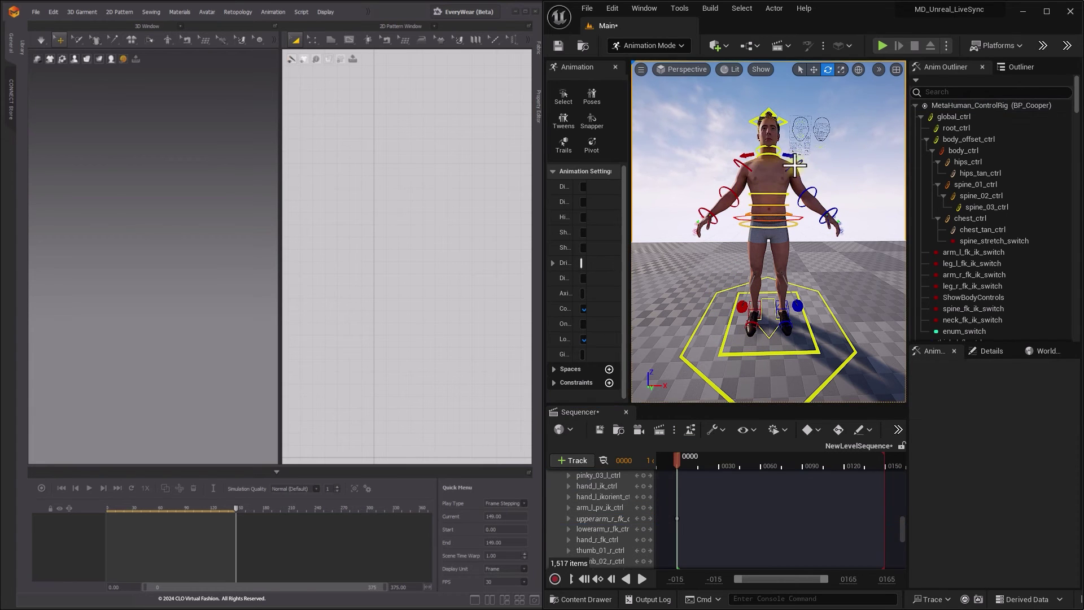
drag(686, 467, 761, 462)
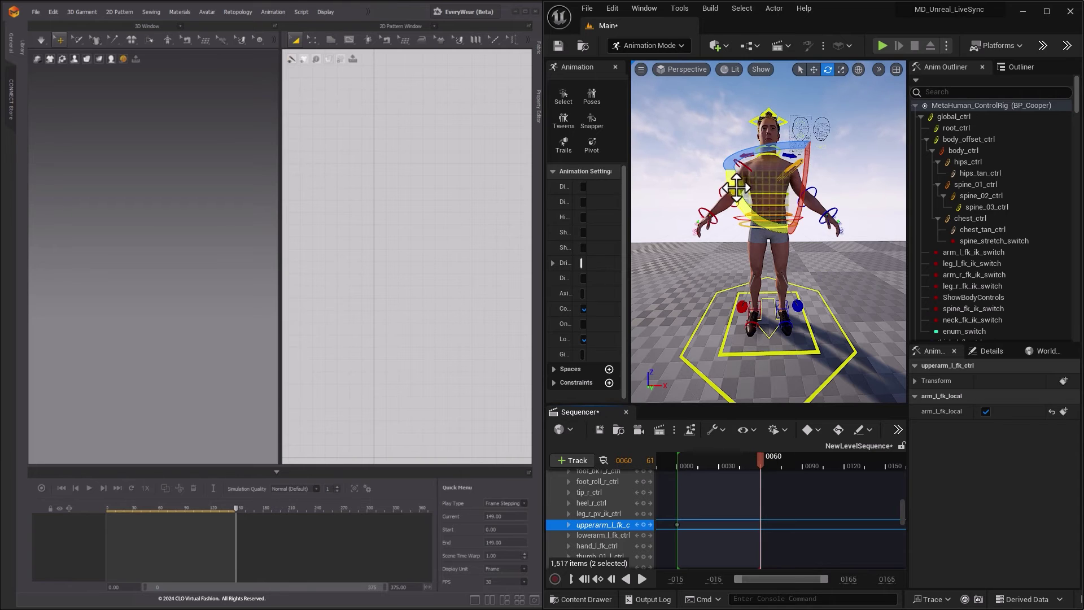
Step: Rotate both upper arms down to the sides and key the pose at frame 60
drag(737, 189, 748, 225)
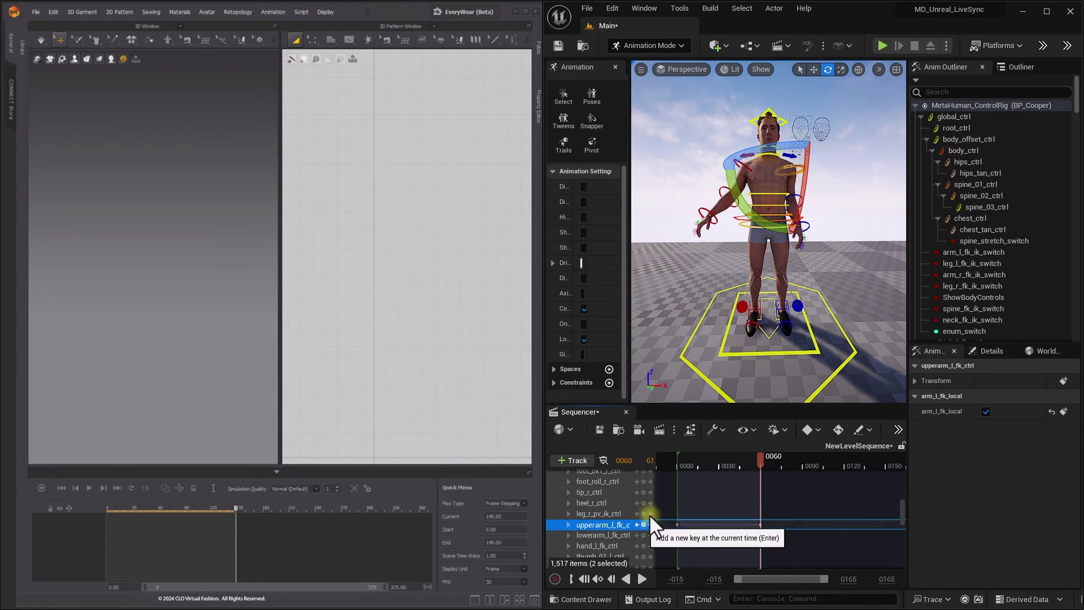
click(736, 166)
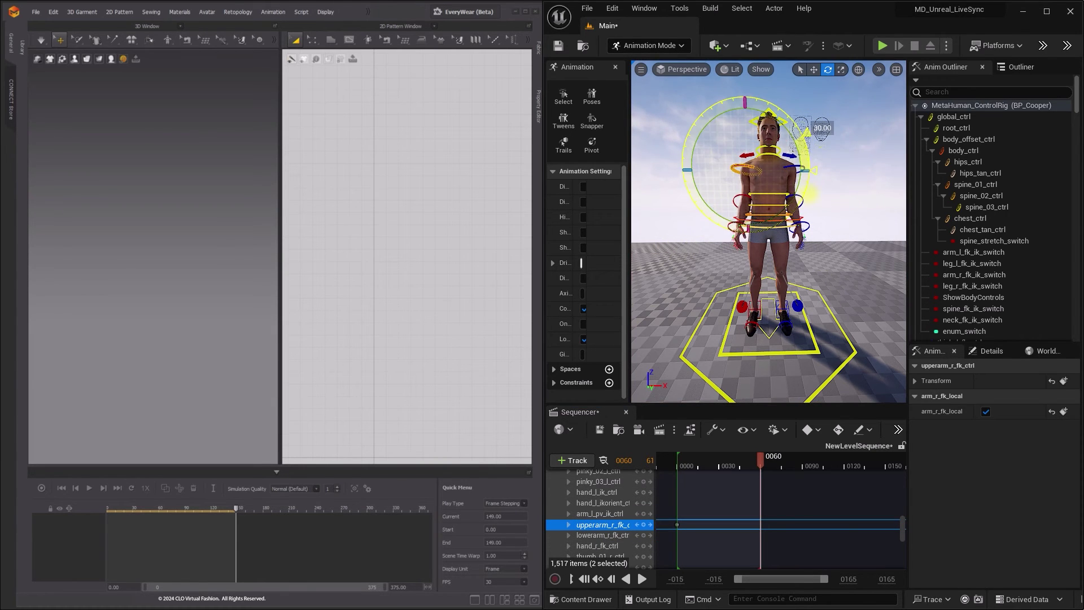
click(643, 525)
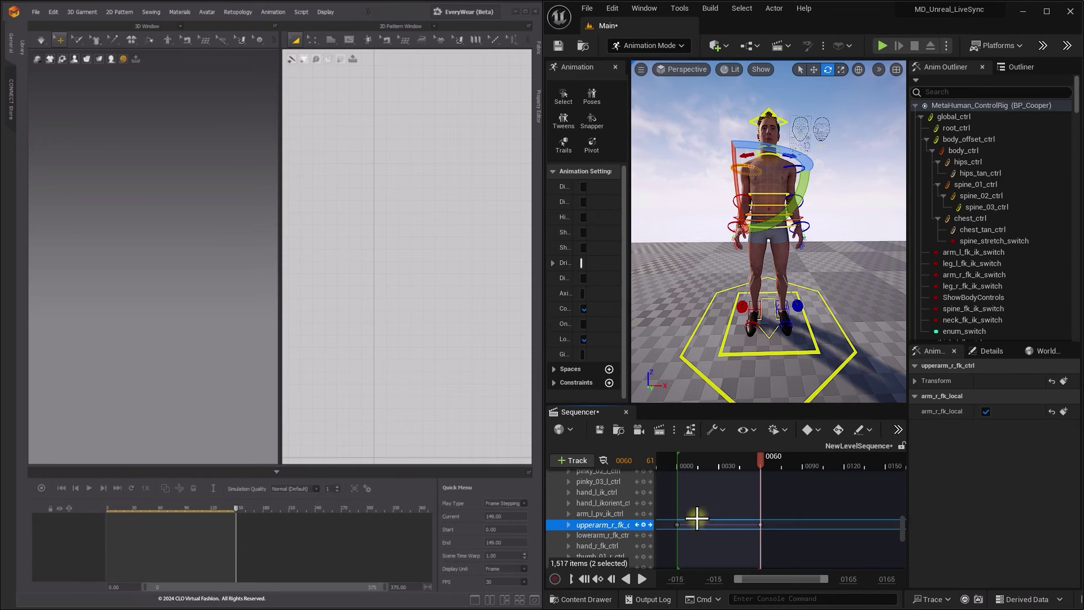
drag(902, 535, 907, 469)
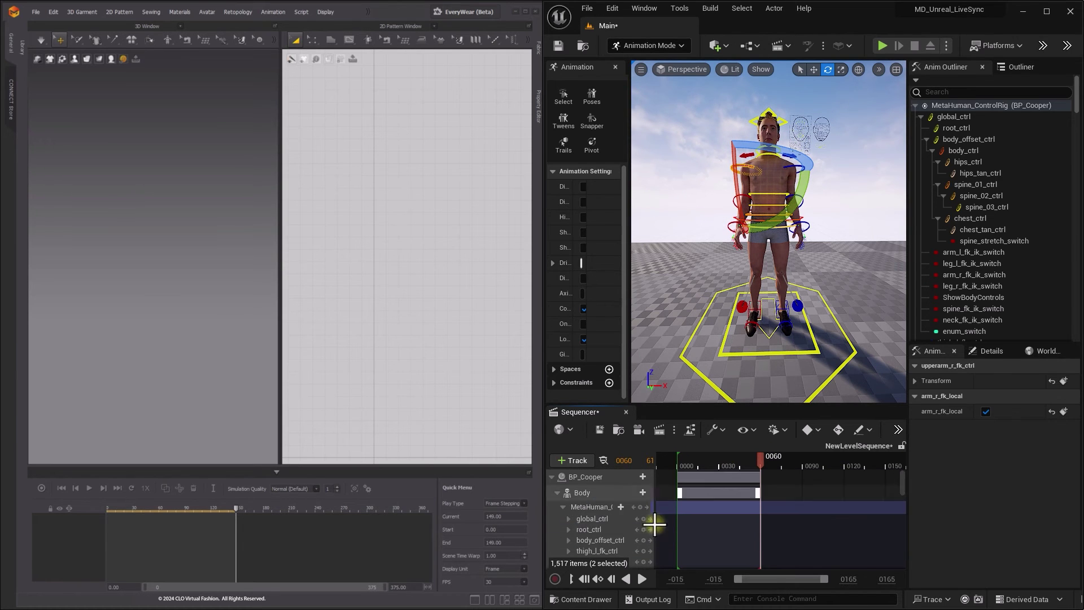
click(563, 507)
Step: Create a linked animation sequence from Cooper's Body track, export it, and open metahuman_base_skel_Sequence
click(585, 492)
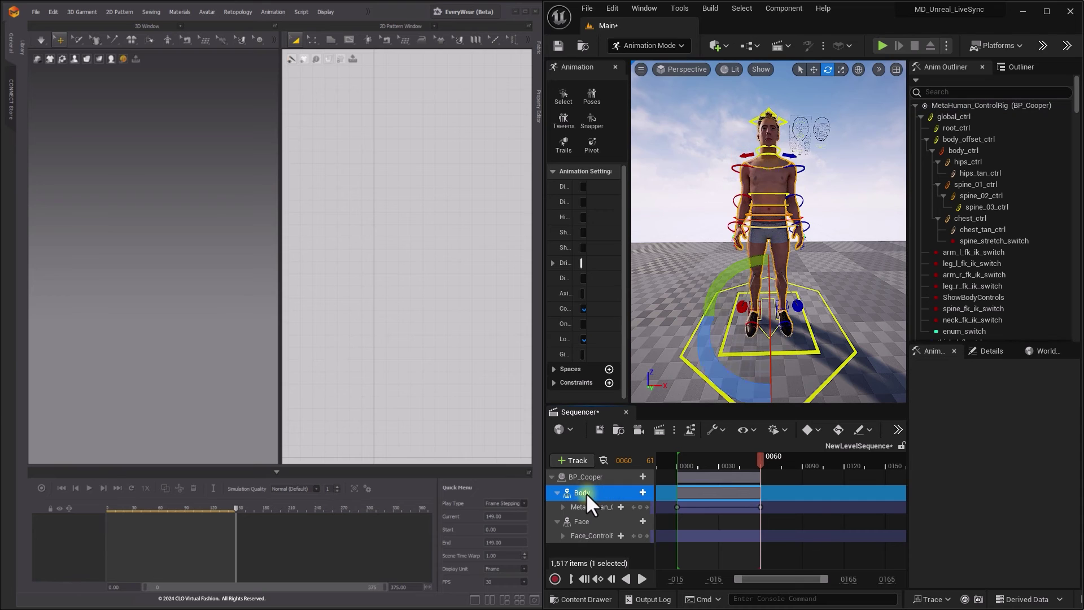
right_click(586, 493)
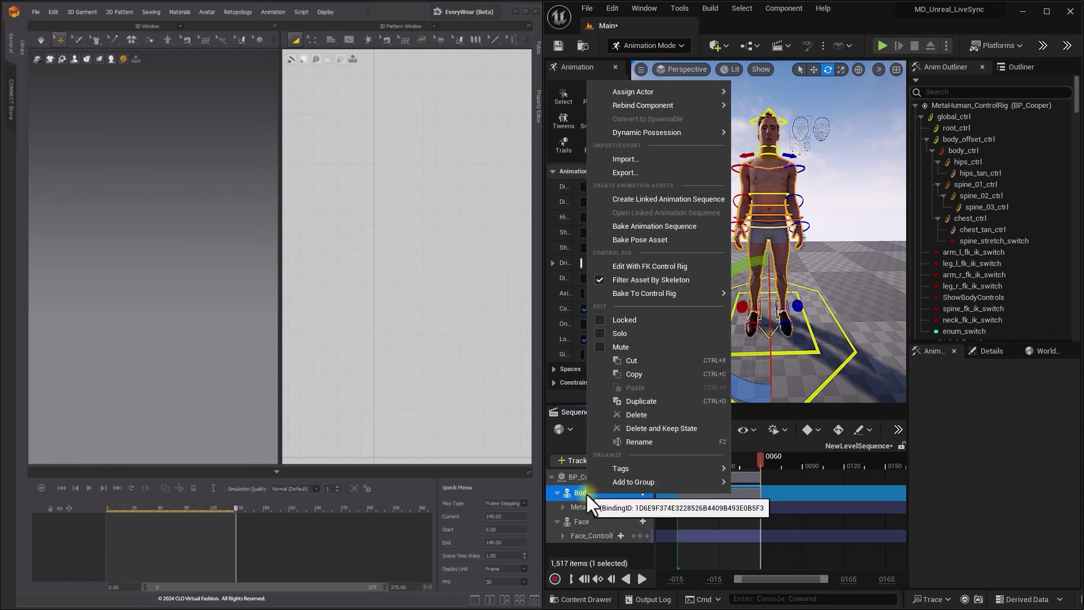
click(680, 201)
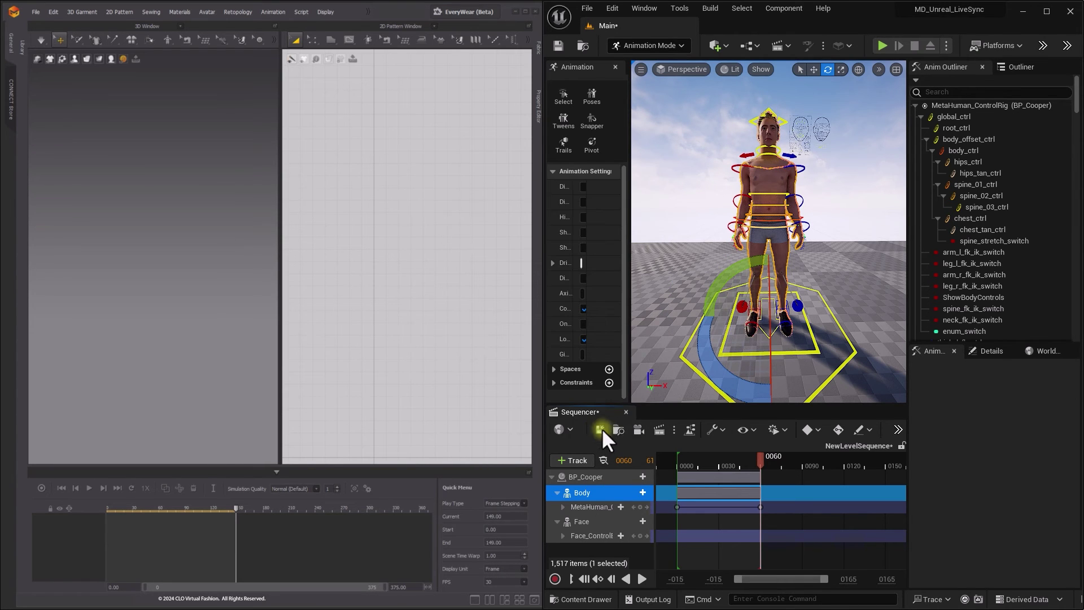
click(589, 433)
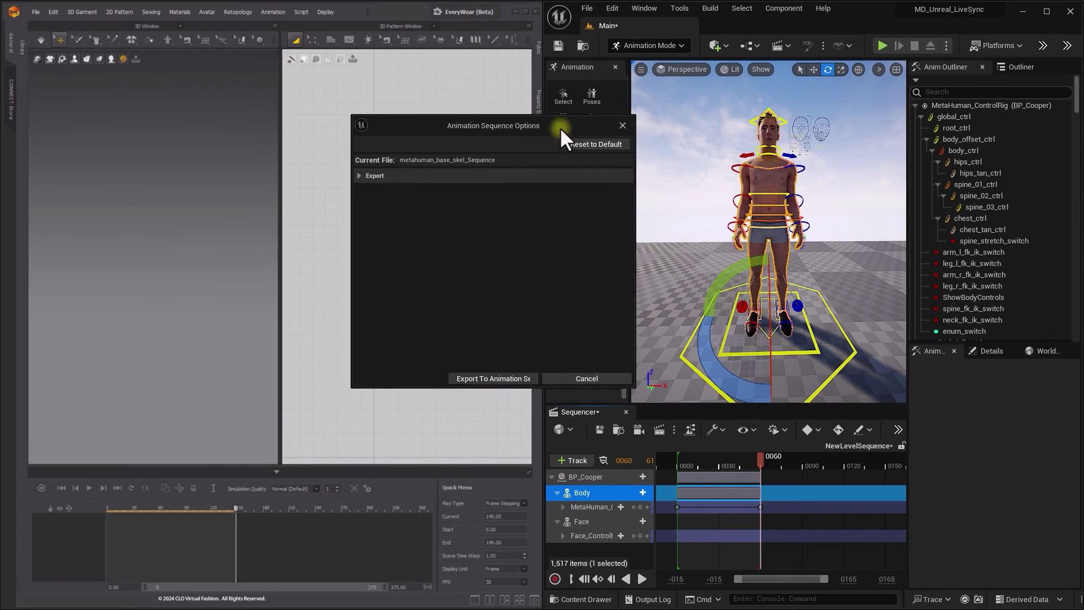
click(639, 414)
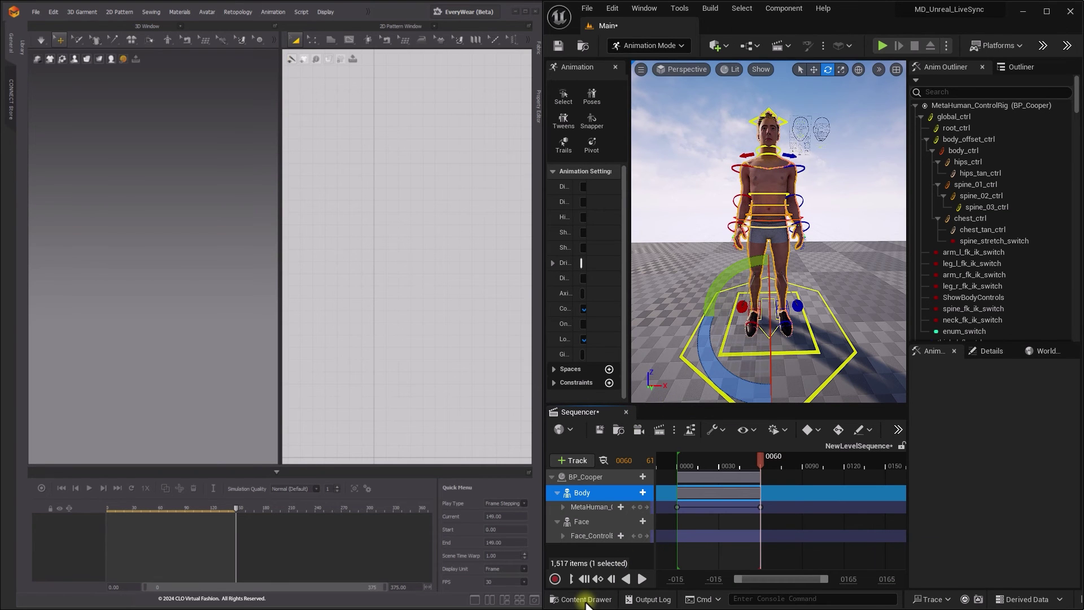
click(974, 570)
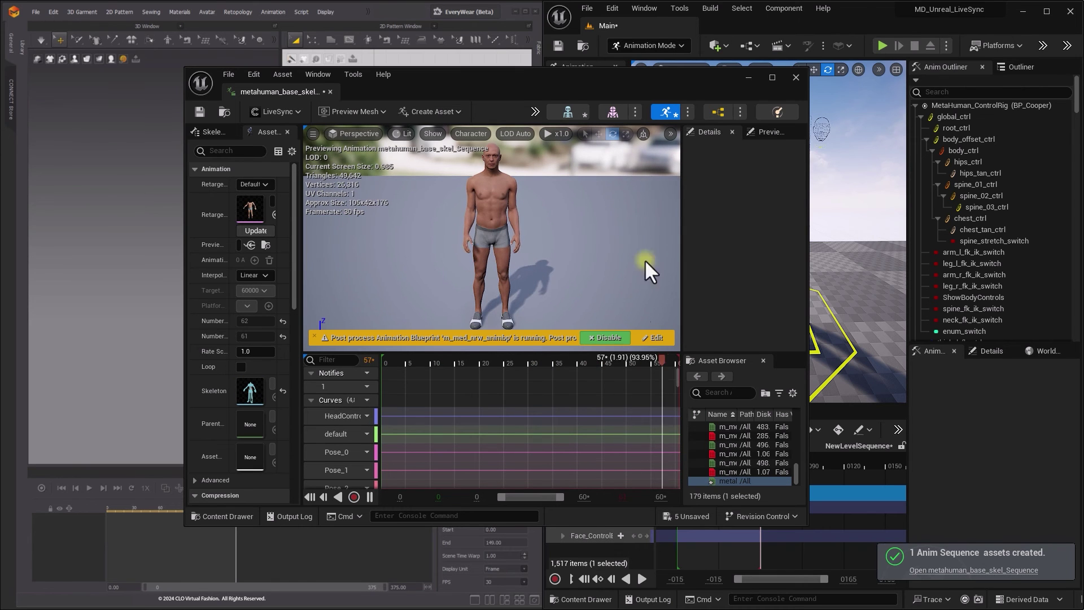
Step: Export metahuman_base_skel_Sequence As LiveSync via the CLO/MD LiveSync Editor to Marvelous Designer
click(644, 8)
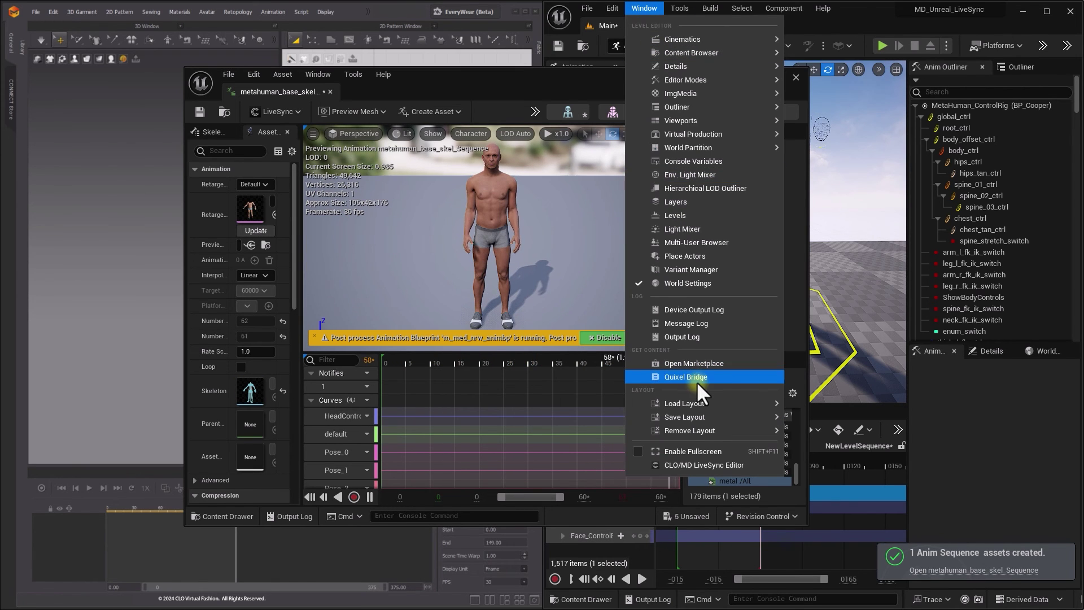
click(750, 464)
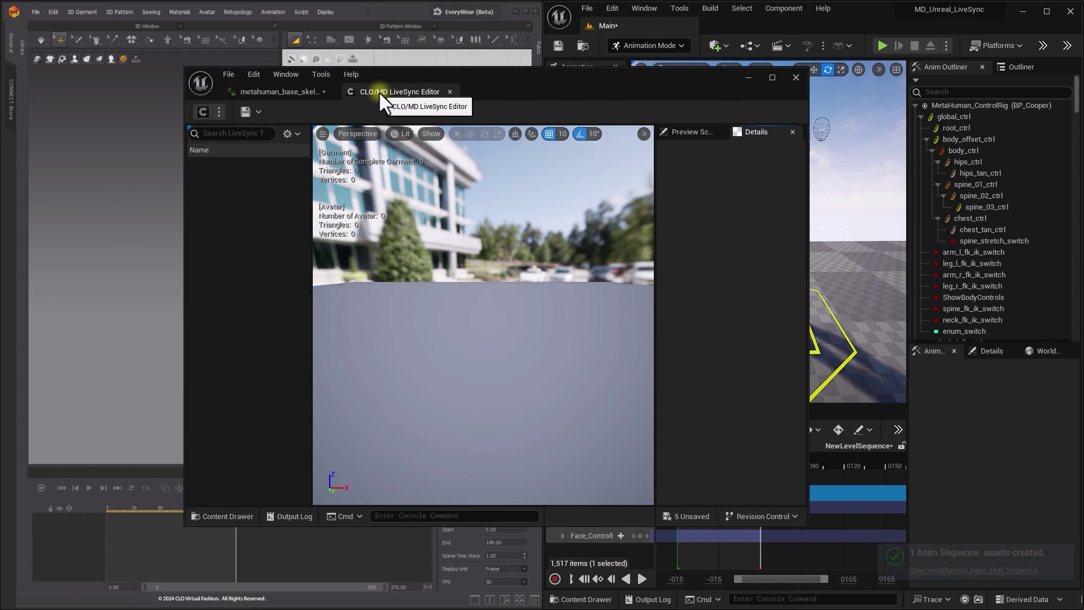
click(289, 92)
click(287, 111)
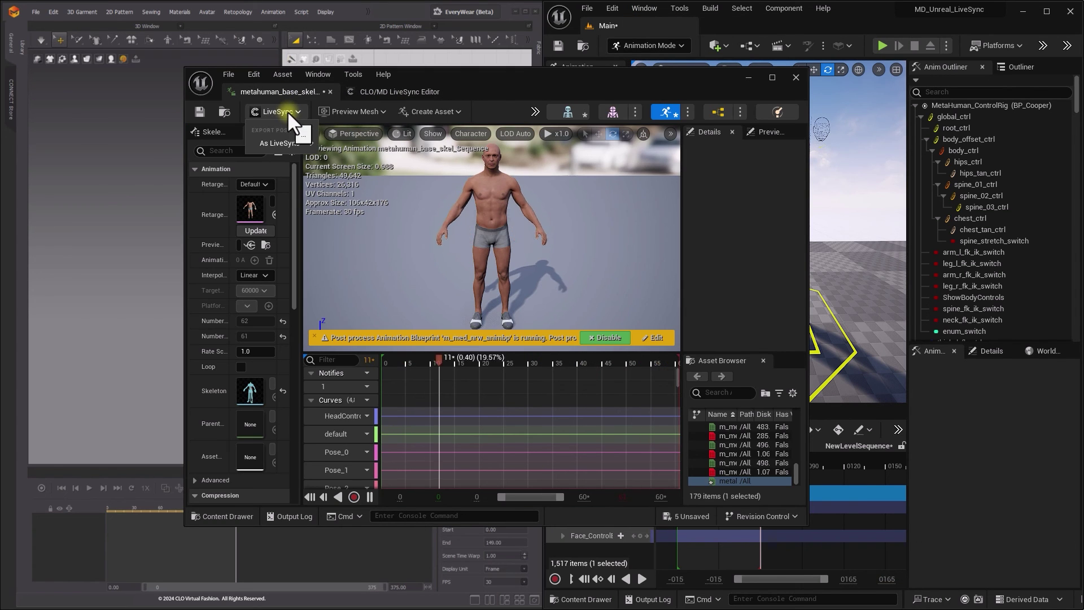
click(351, 145)
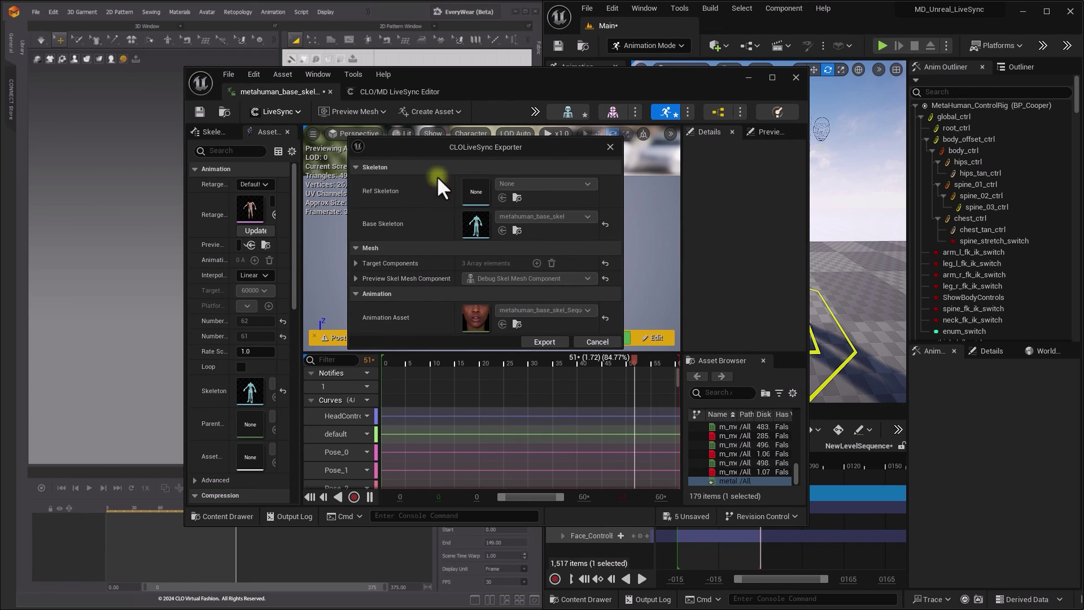
click(560, 345)
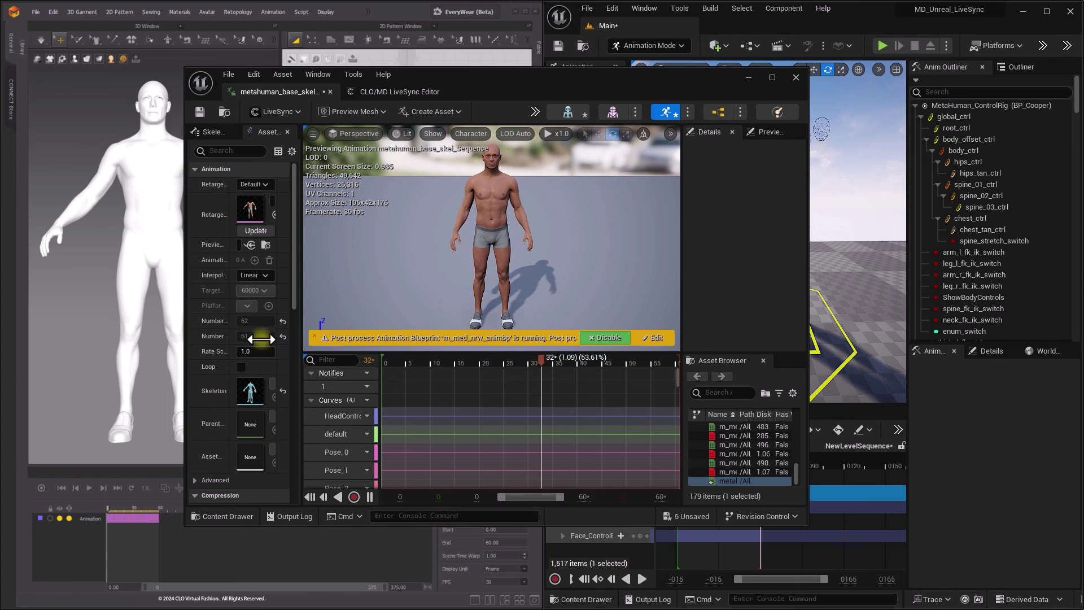
click(142, 387)
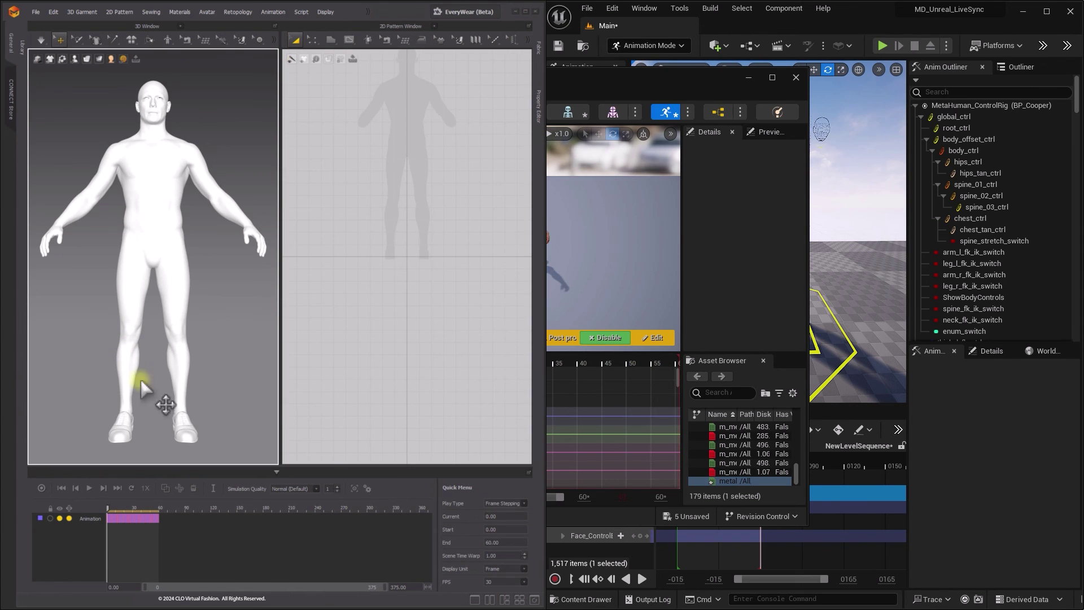
Step: Maximize Marvelous Designer, play the avatar animation, and drop Tshirt.zpac from the Library onto the avatar
click(525, 12)
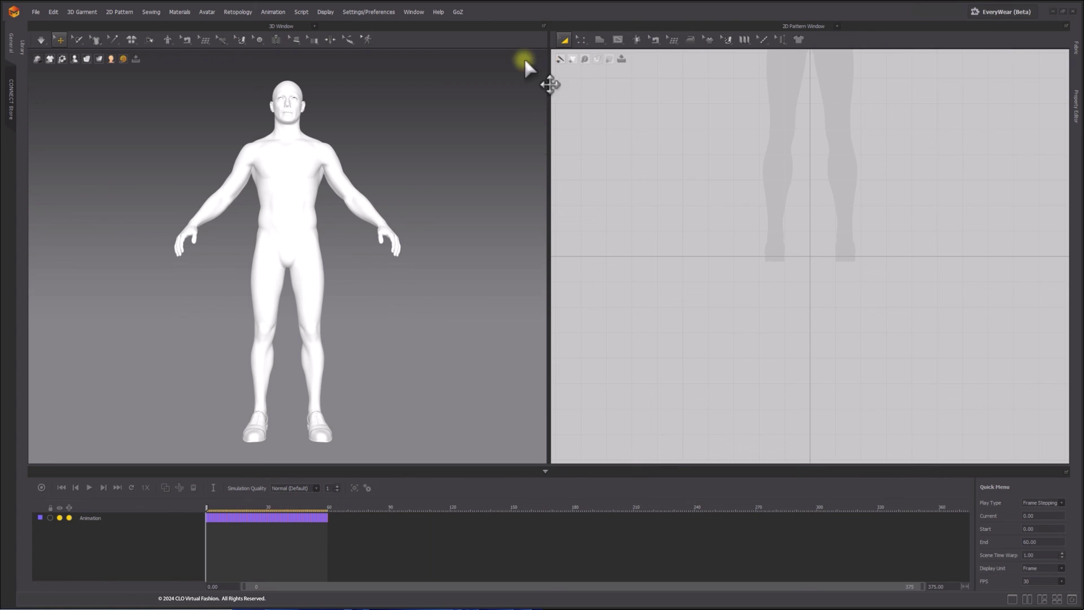
click(89, 488)
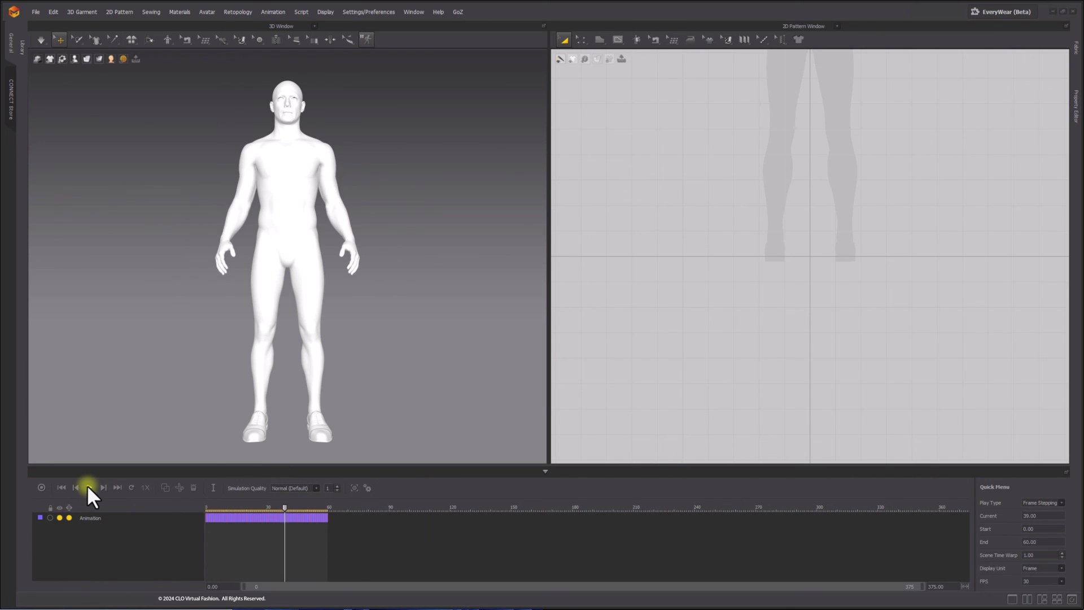
click(22, 47)
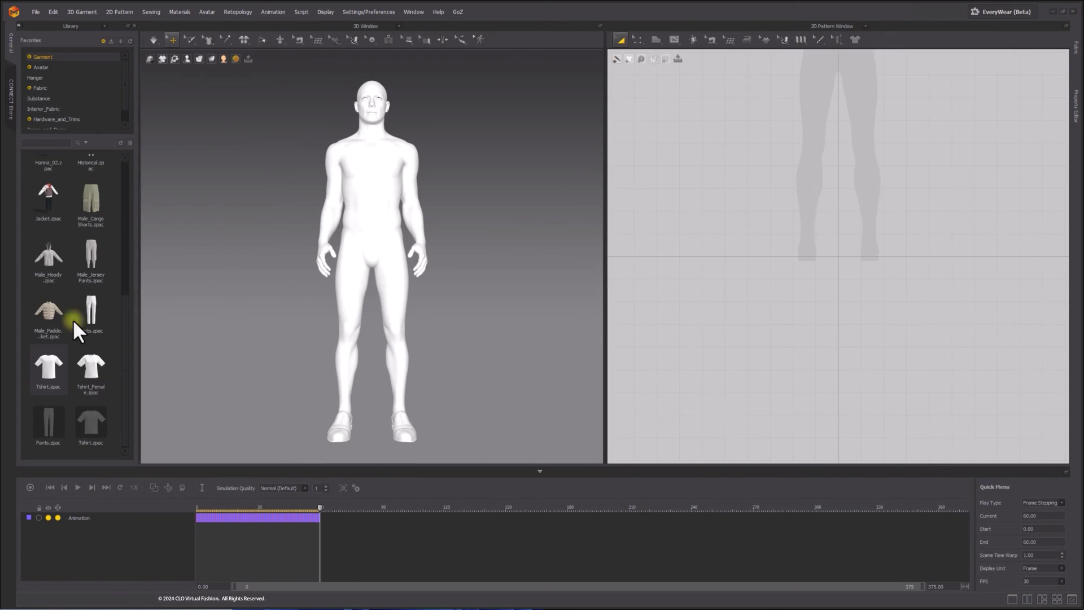
click(49, 487)
drag(49, 367, 382, 238)
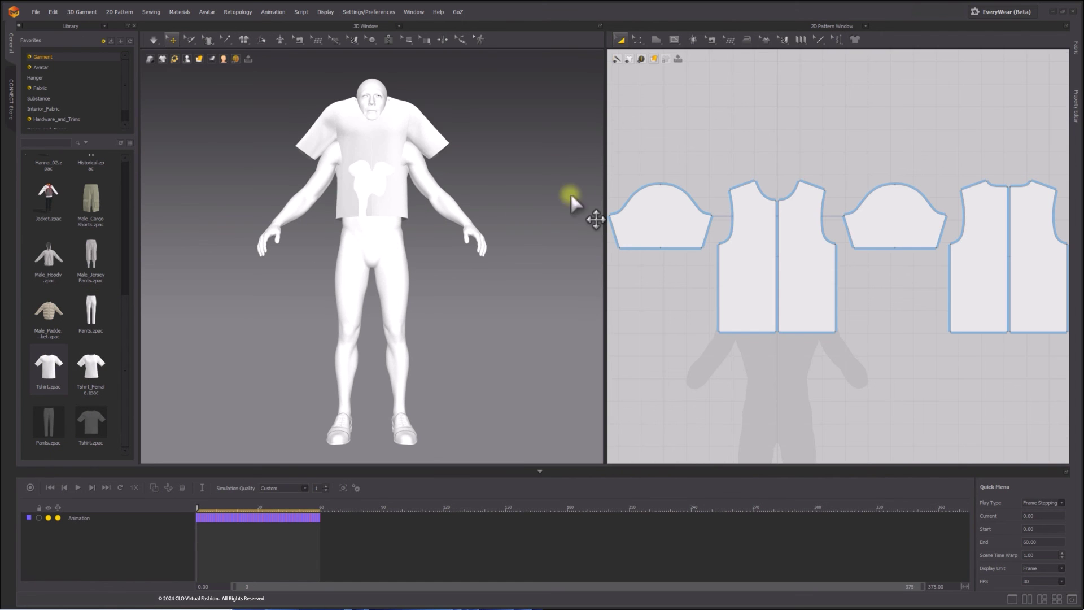
Step: Simulate the T-shirt onto the avatar, colour its fabric orange, and record along the animation
right_drag(573, 201, 423, 213)
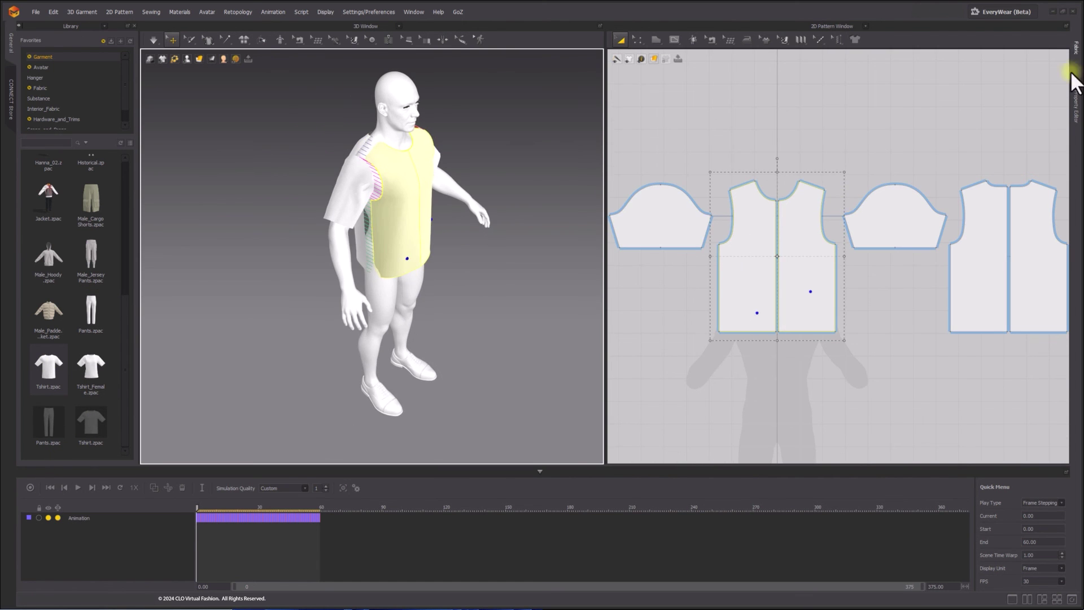
click(1074, 51)
click(1050, 399)
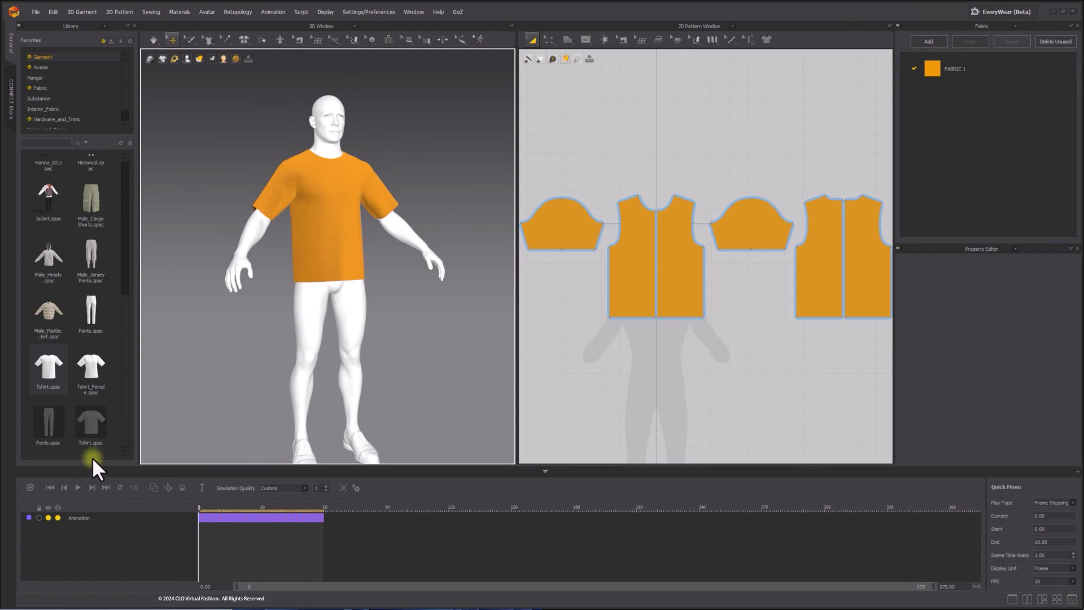
click(29, 486)
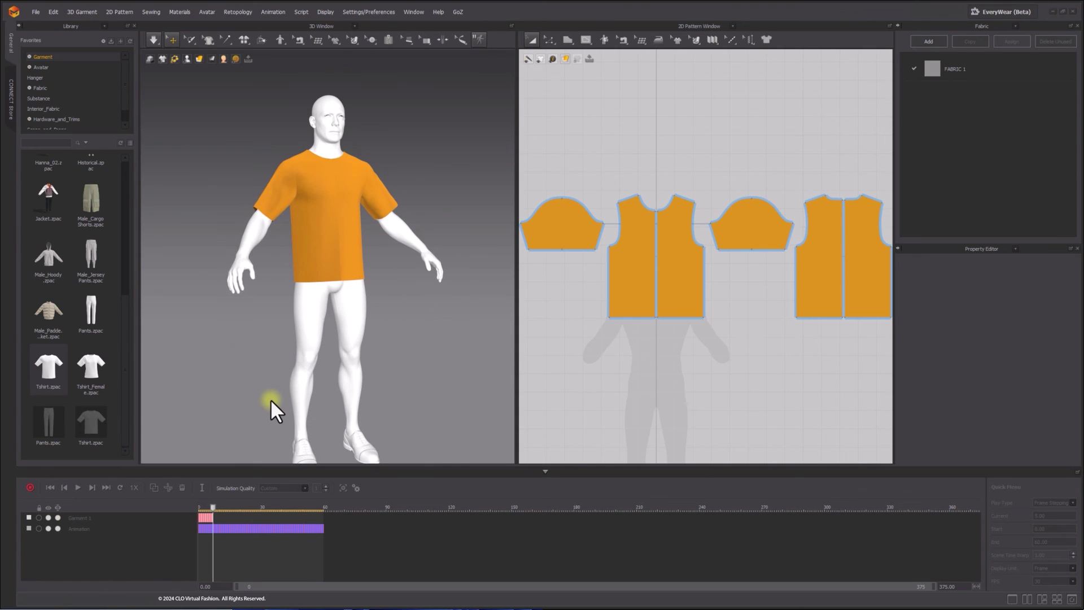